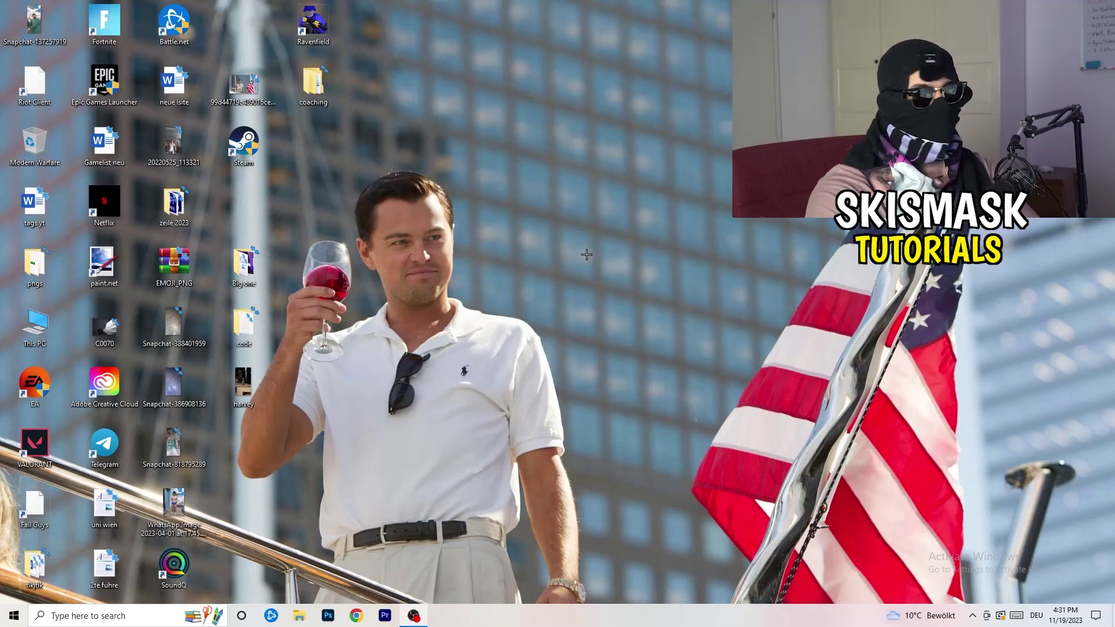
# Open the NVIDIA Control Panel and start creating a custom resolution for the display.
pyautogui.rightClick(599, 206)
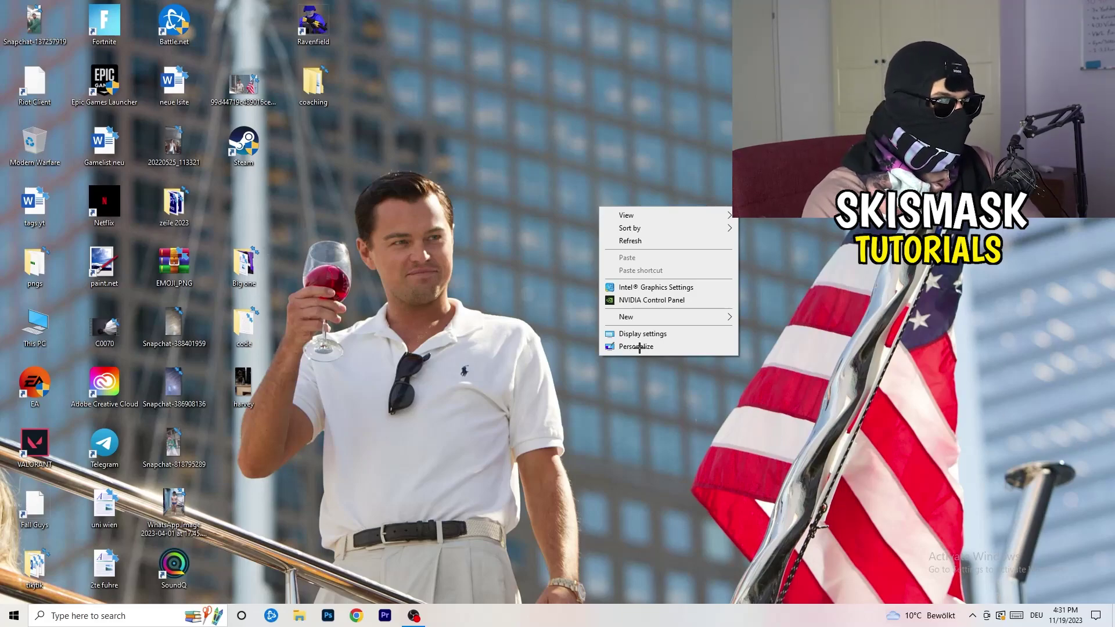
pyautogui.click(638, 299)
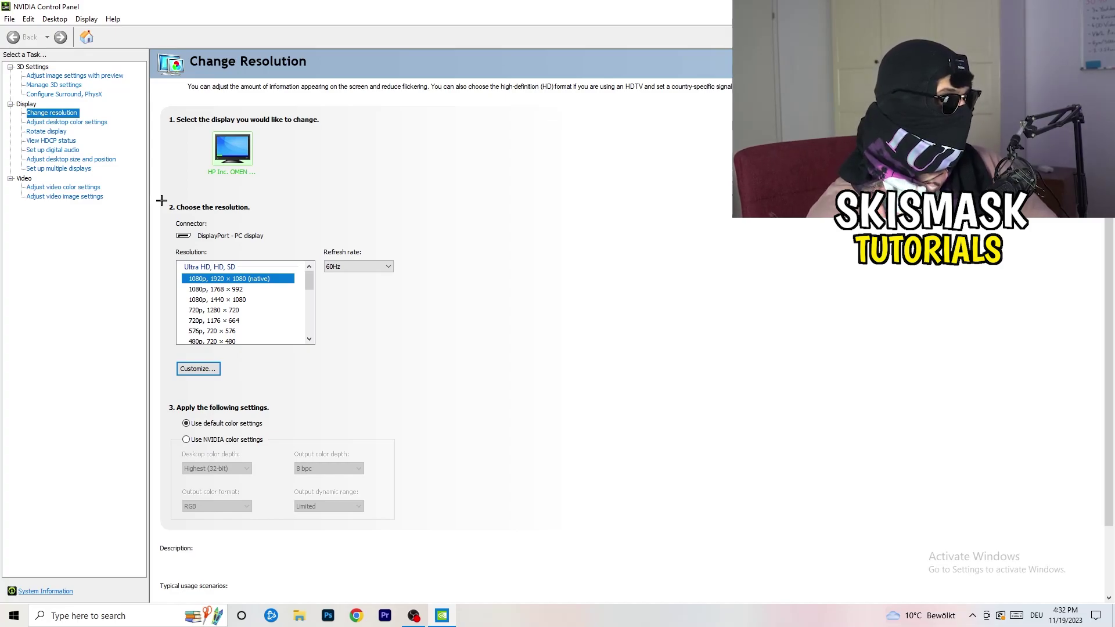
pyautogui.click(214, 370)
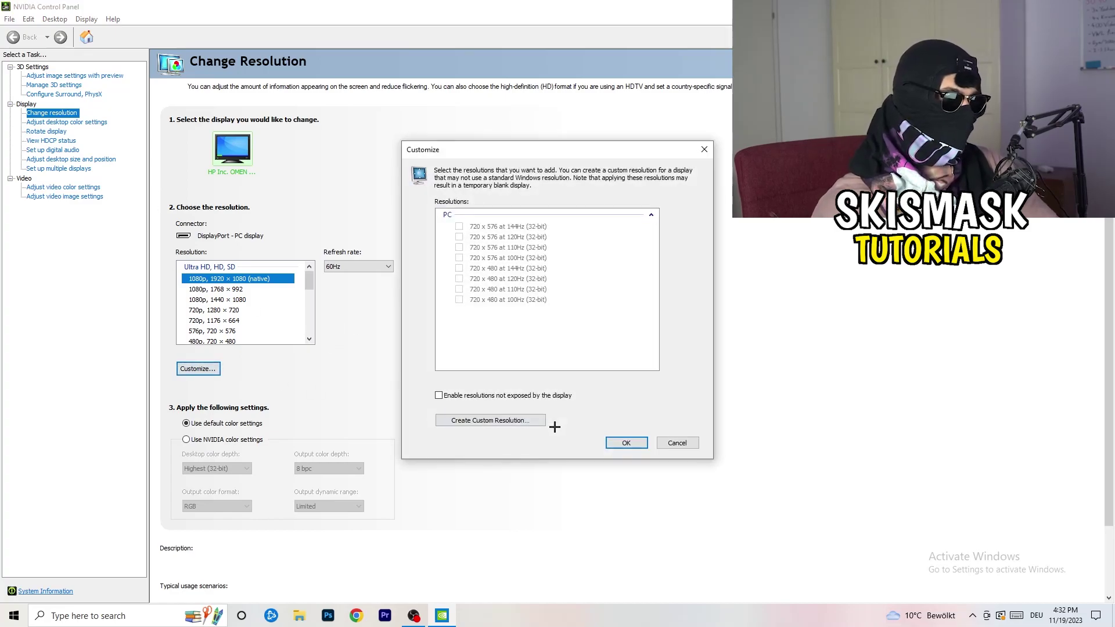
pyautogui.click(510, 420)
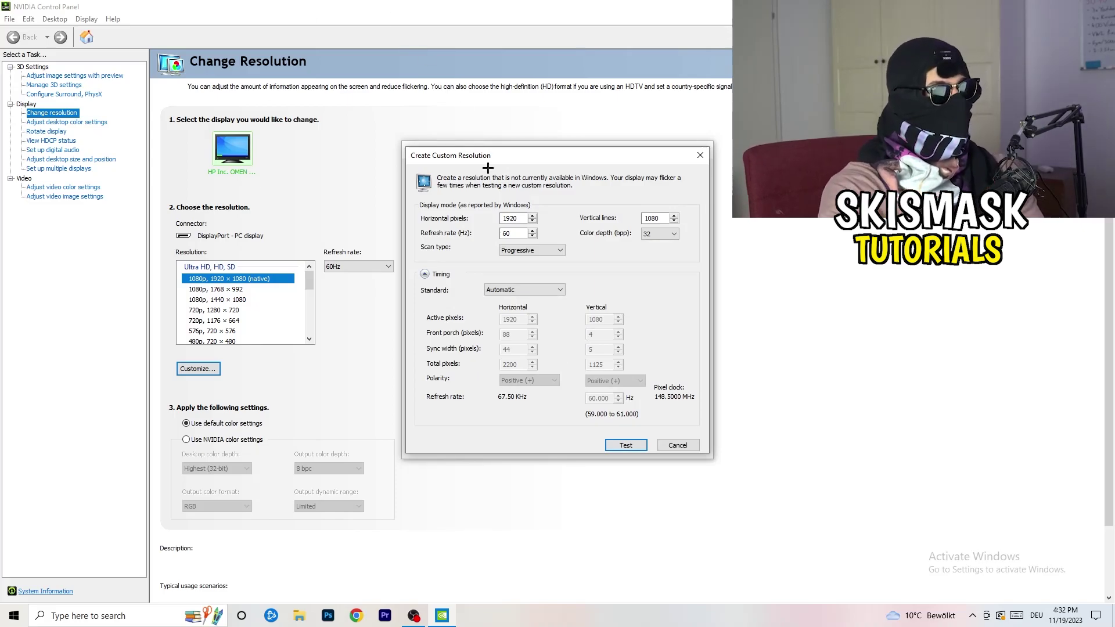
# Set the custom resolution to 1440 horizontal pixels and 1040 vertical lines.
pyautogui.moveTo(522, 220); pyautogui.dragTo(485, 216)
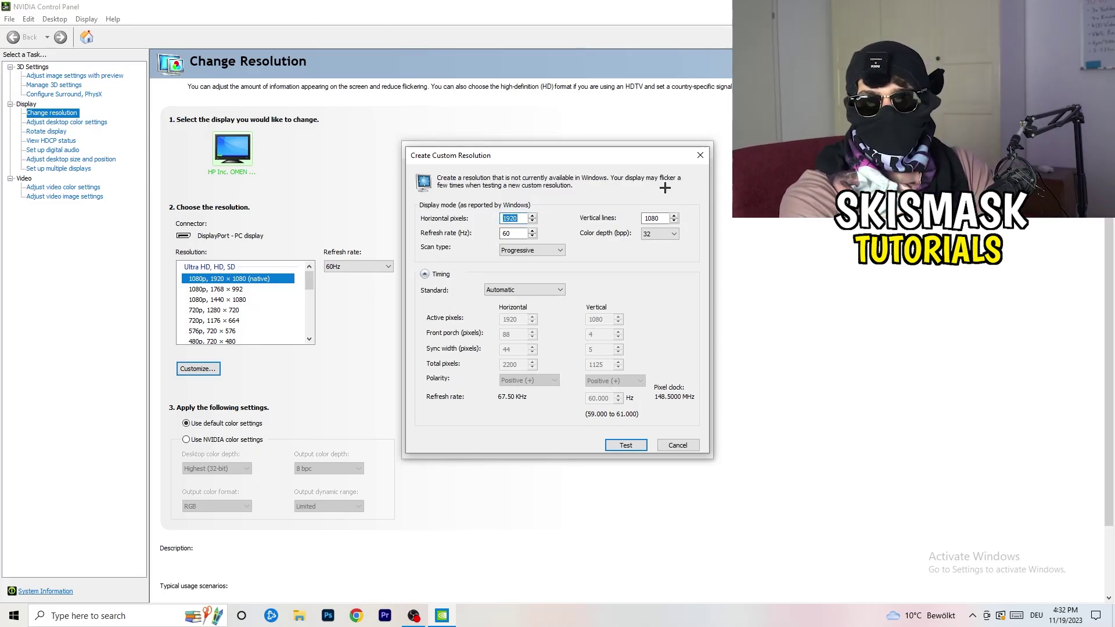
pyautogui.write('1')
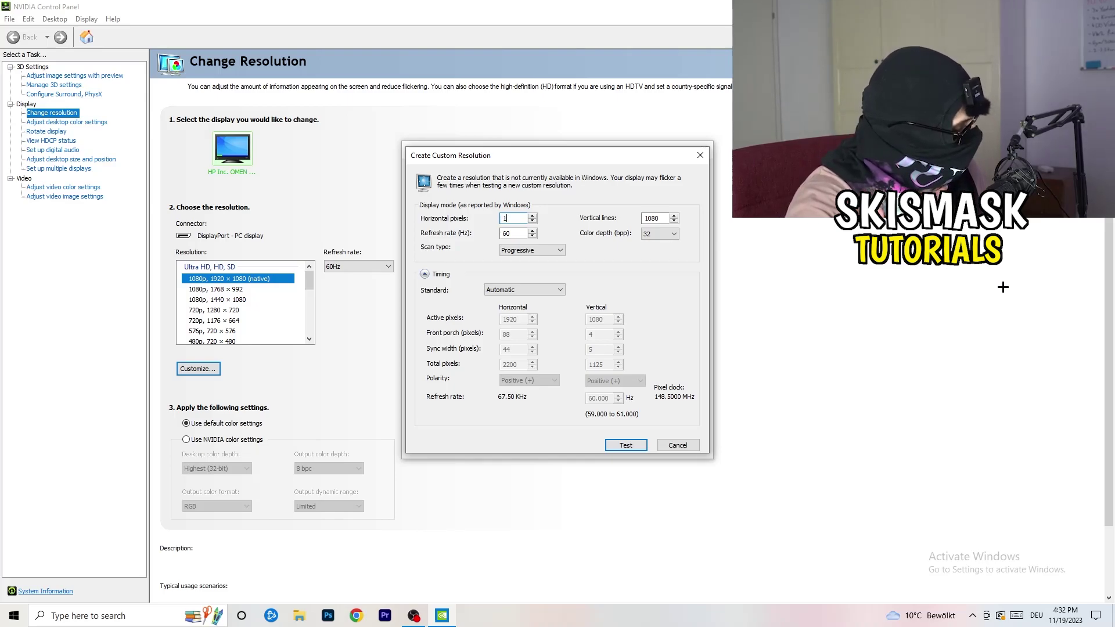
pyautogui.write('140')
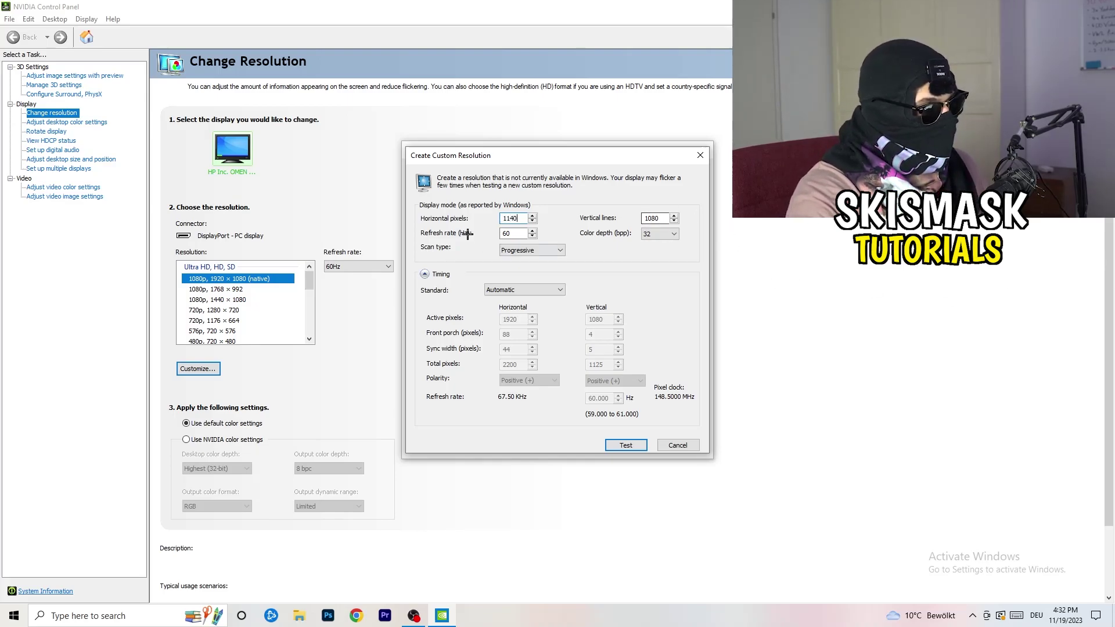
pyautogui.press('BackSpace')
pyautogui.press('BackSpace')
pyautogui.press('BackSpace')
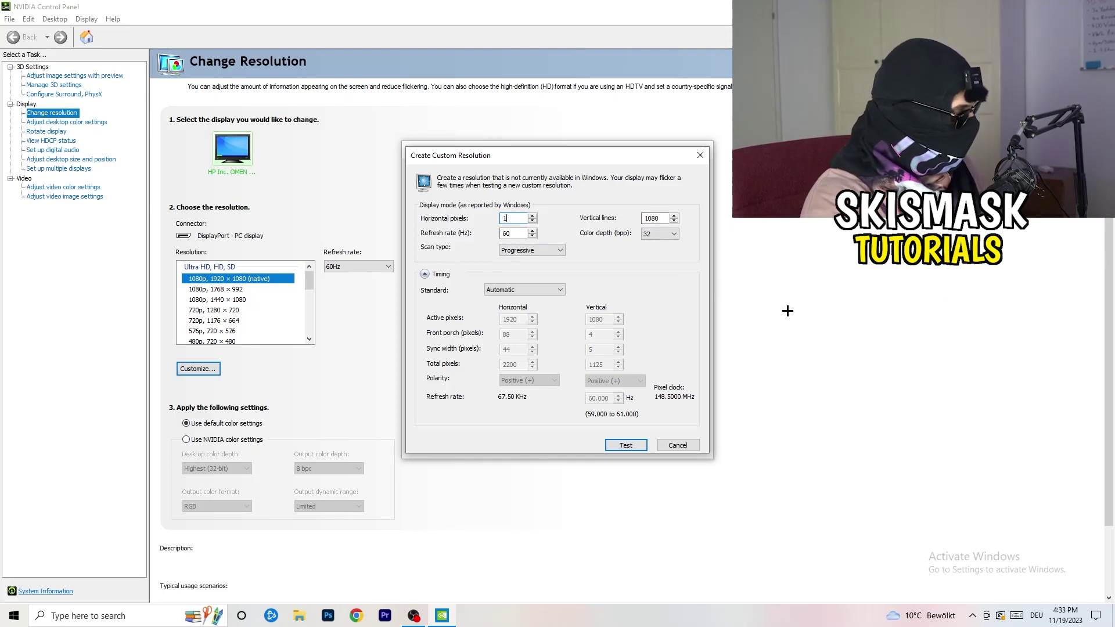
pyautogui.write('440')
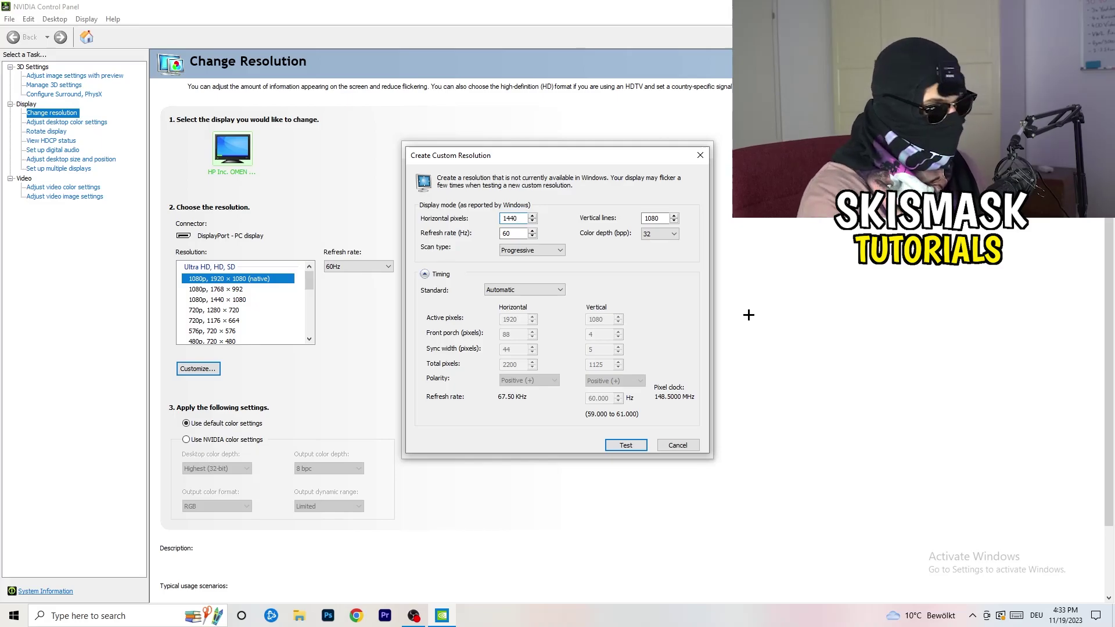
pyautogui.doubleClick(651, 218)
pyautogui.write('10')
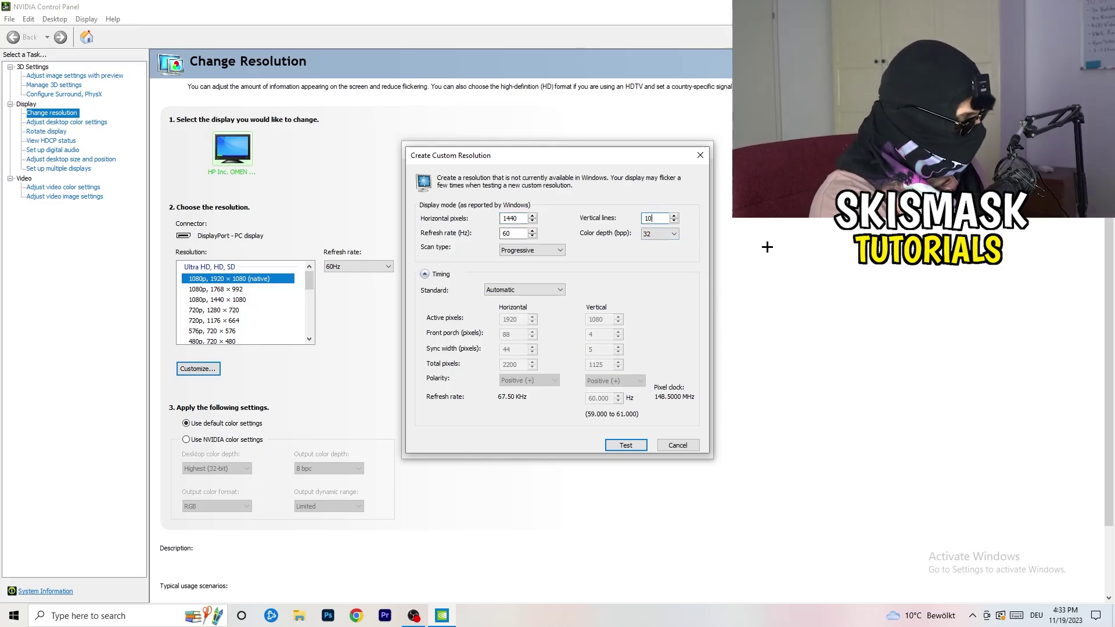
pyautogui.write('40')
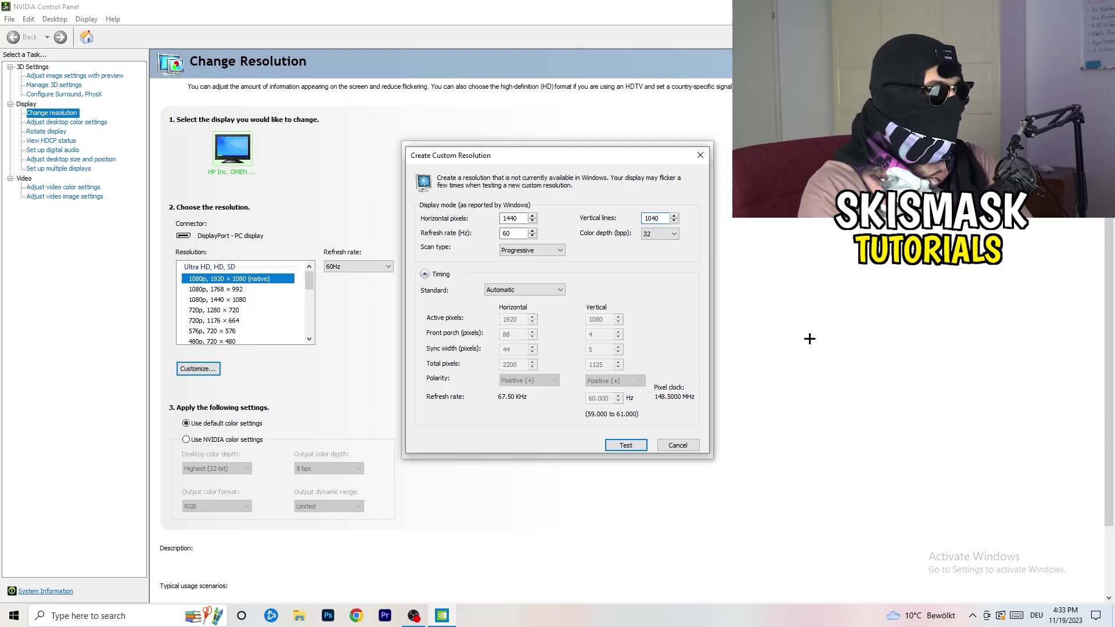
# Choose CVT reduced blank as the custom resolution's timing standard.
pyautogui.click(532, 251)
pyautogui.click(605, 249)
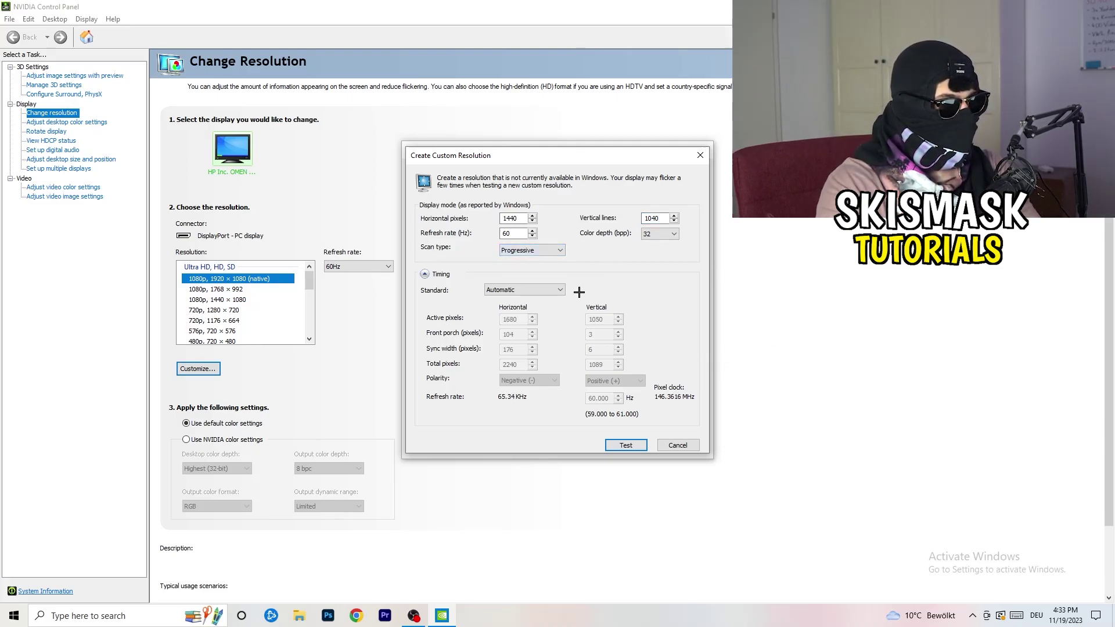
pyautogui.click(538, 290)
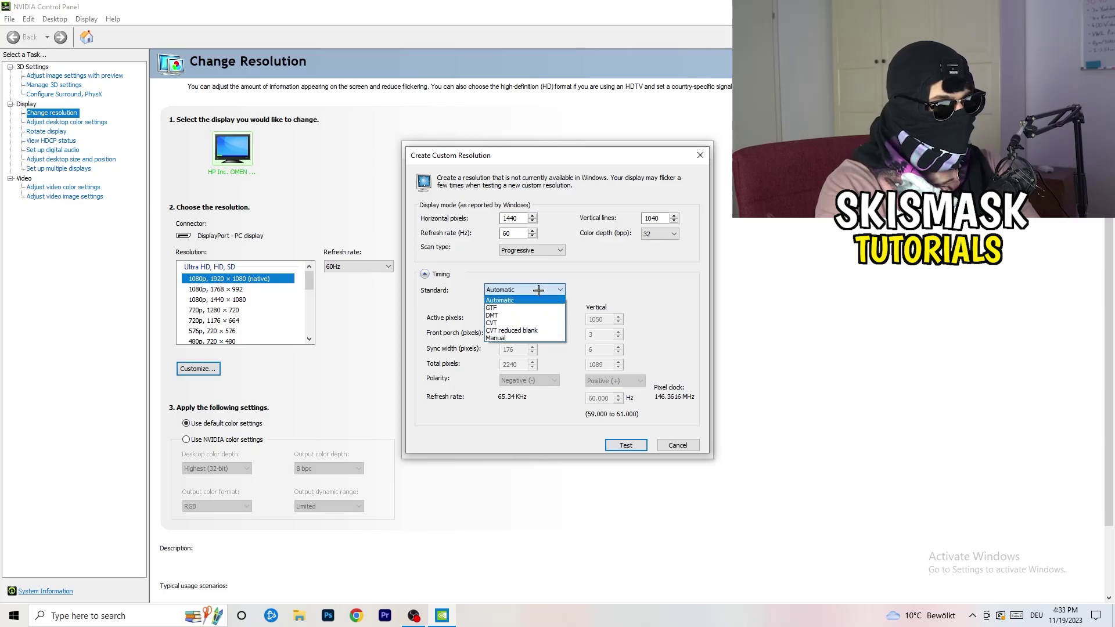
pyautogui.click(615, 297)
pyautogui.click(520, 289)
pyautogui.click(655, 295)
pyautogui.click(520, 289)
pyautogui.click(527, 317)
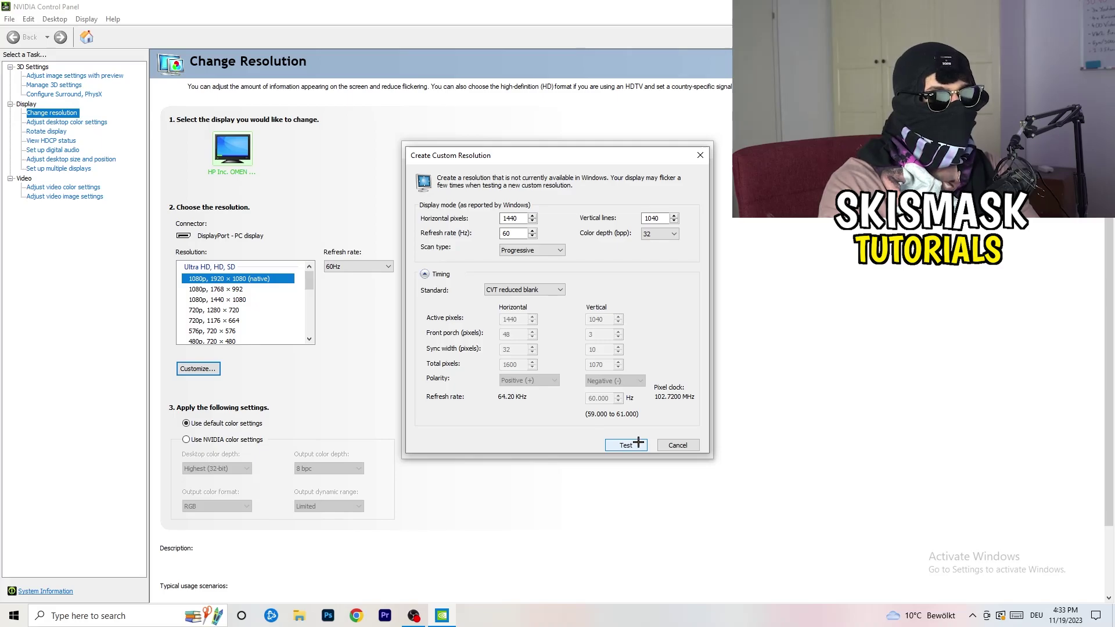
# Discard the custom resolution without testing it and close the NVIDIA Control Panel.
pyautogui.click(704, 150)
pyautogui.click(706, 148)
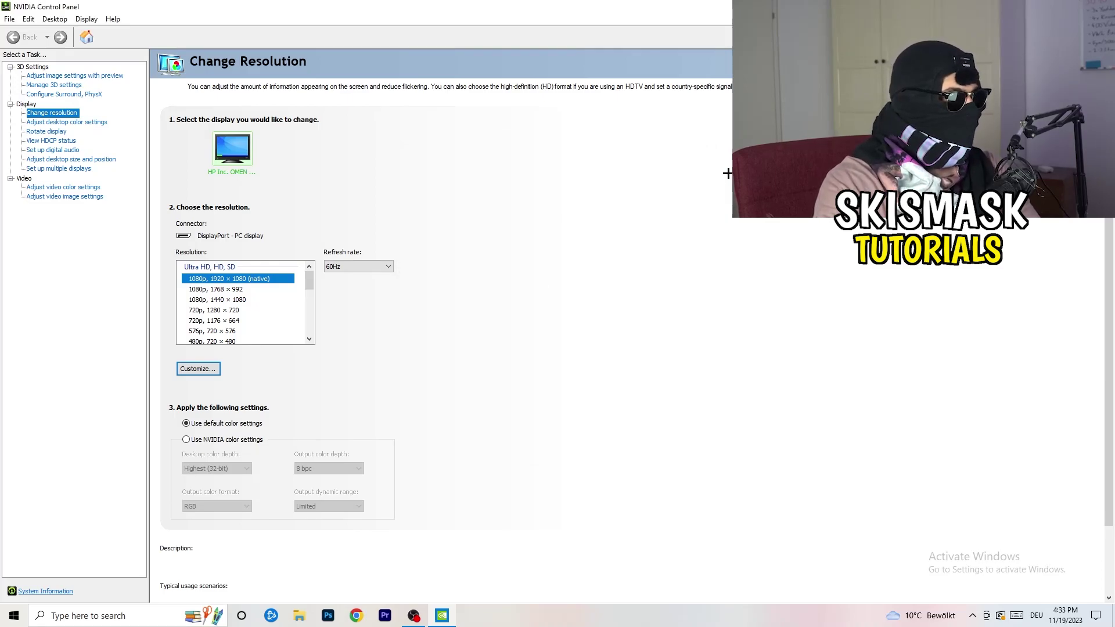
pyautogui.hotkey('alt', 'F4')
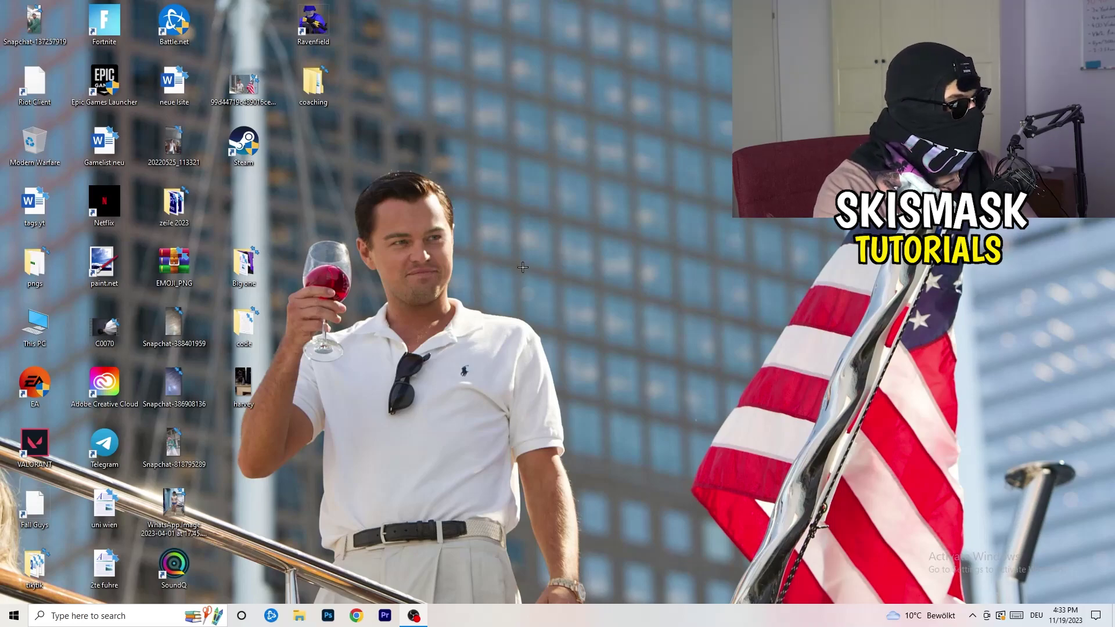
# Open the Windows display settings and check the scaling options for text, apps and other items.
pyautogui.click(14, 615)
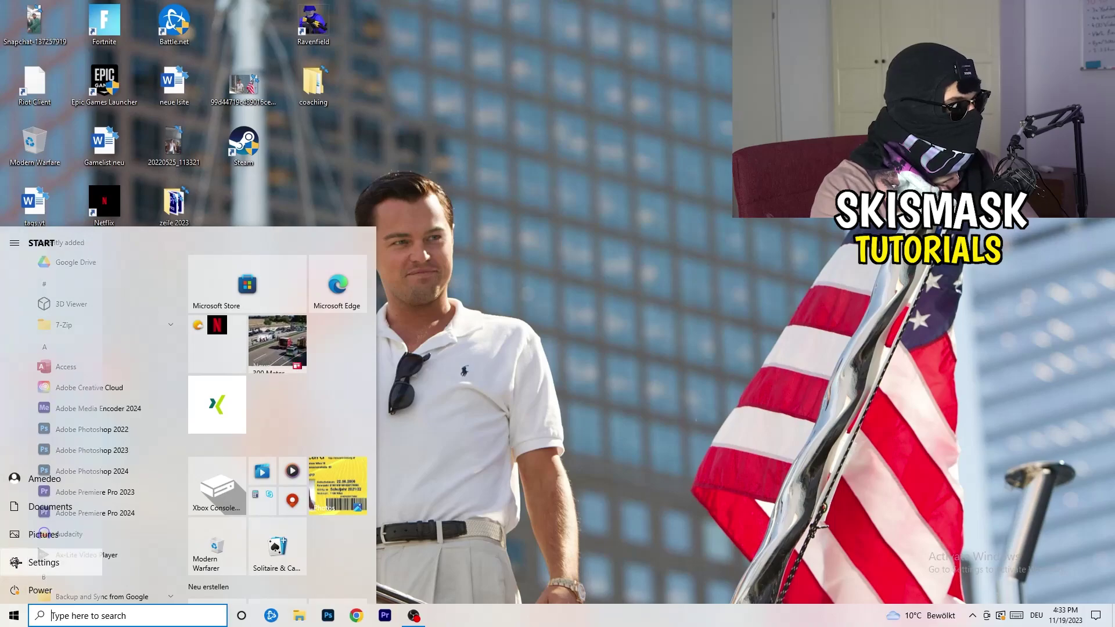
pyautogui.click(16, 562)
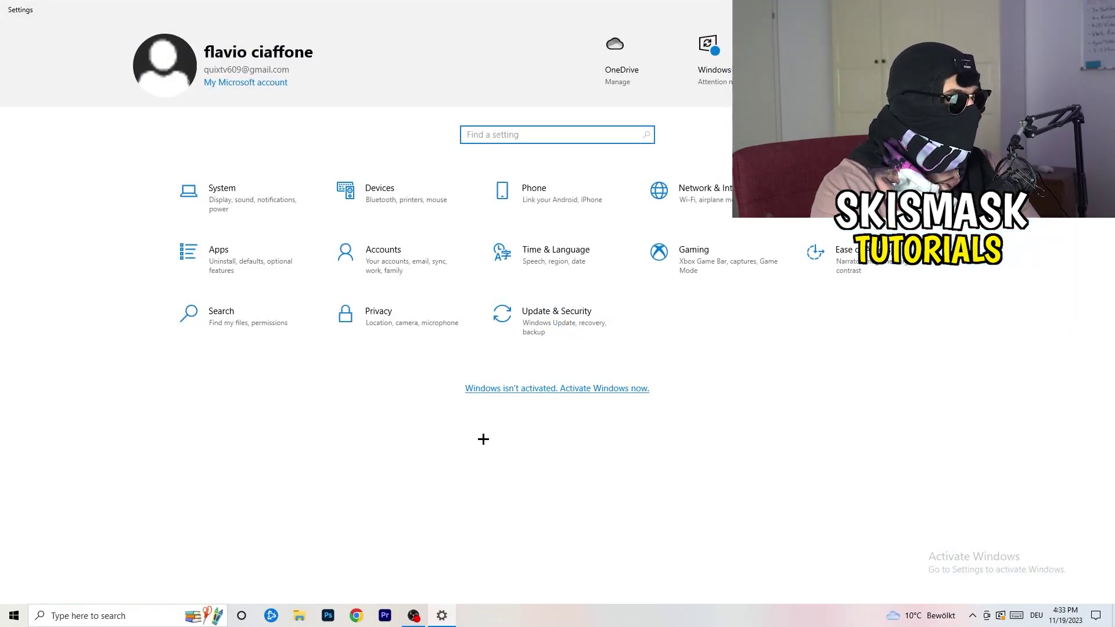
pyautogui.click(244, 211)
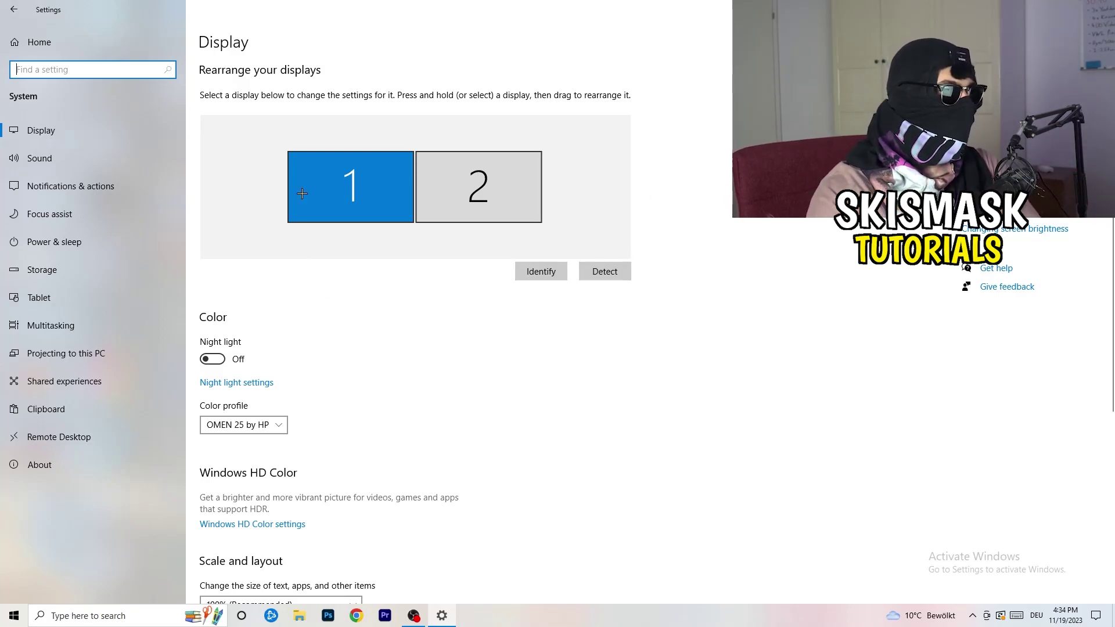
pyautogui.scroll(-5, 371, 289)
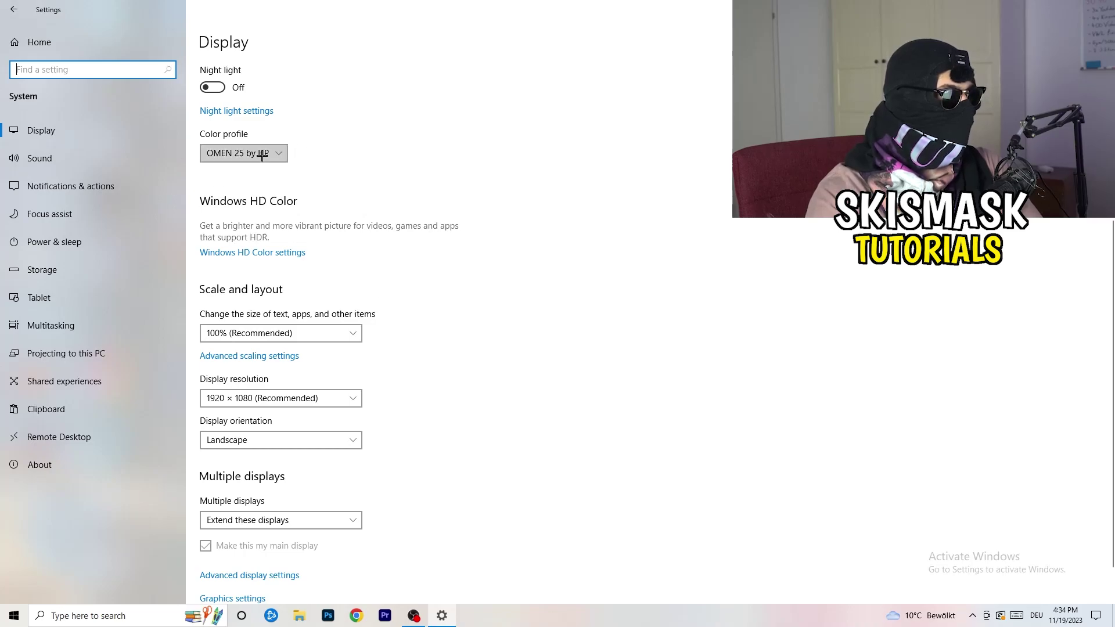
pyautogui.click(482, 140)
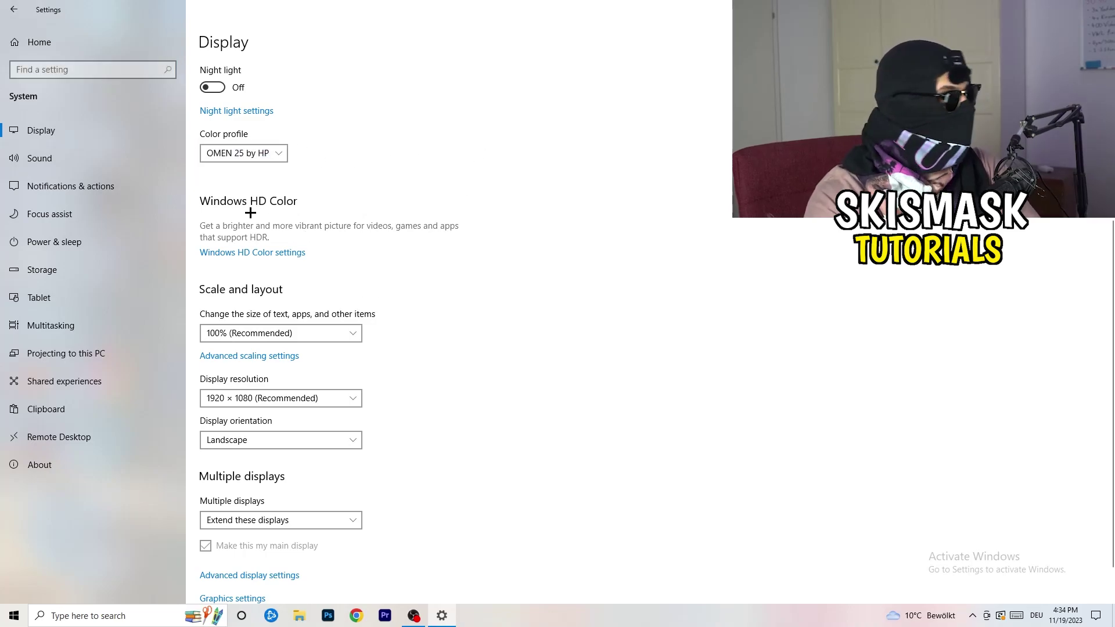
pyautogui.scroll(-1, 256, 247)
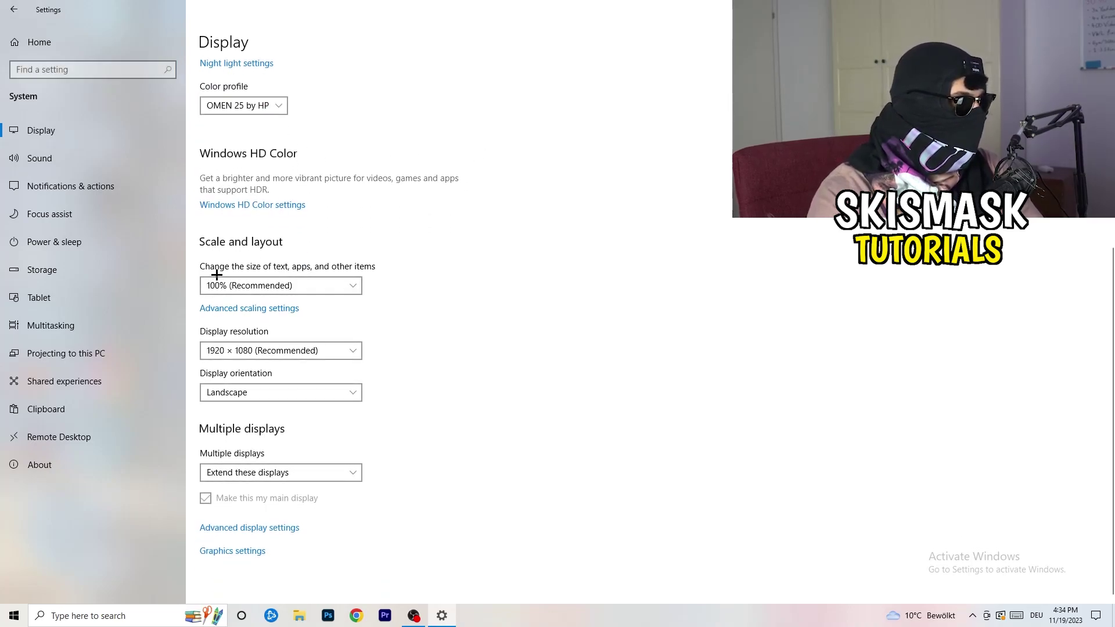
pyautogui.click(347, 284)
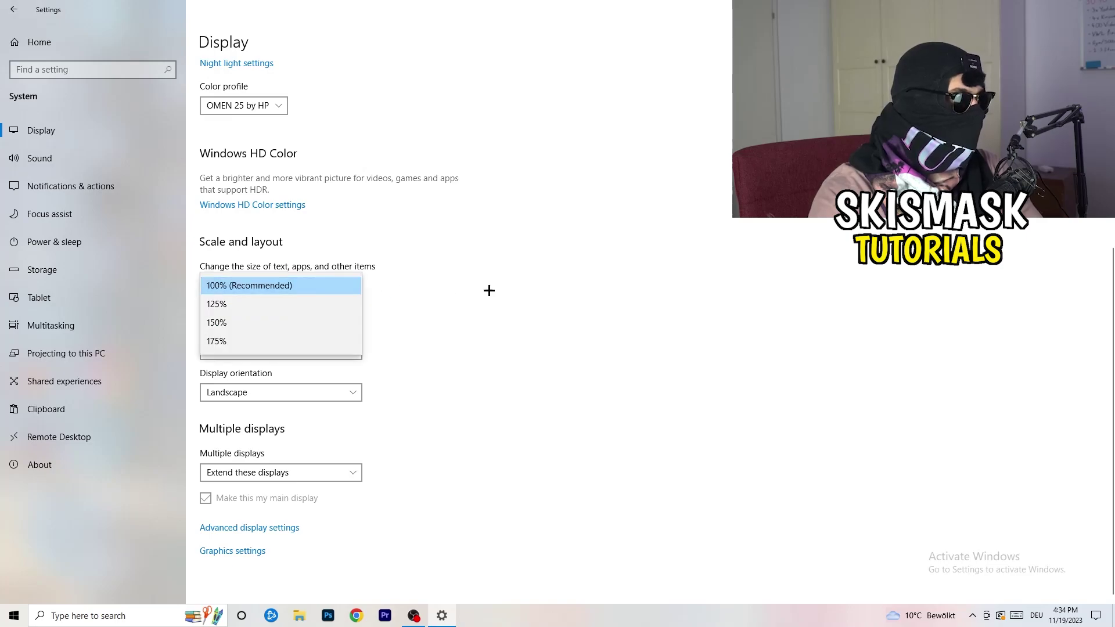
pyautogui.click(546, 273)
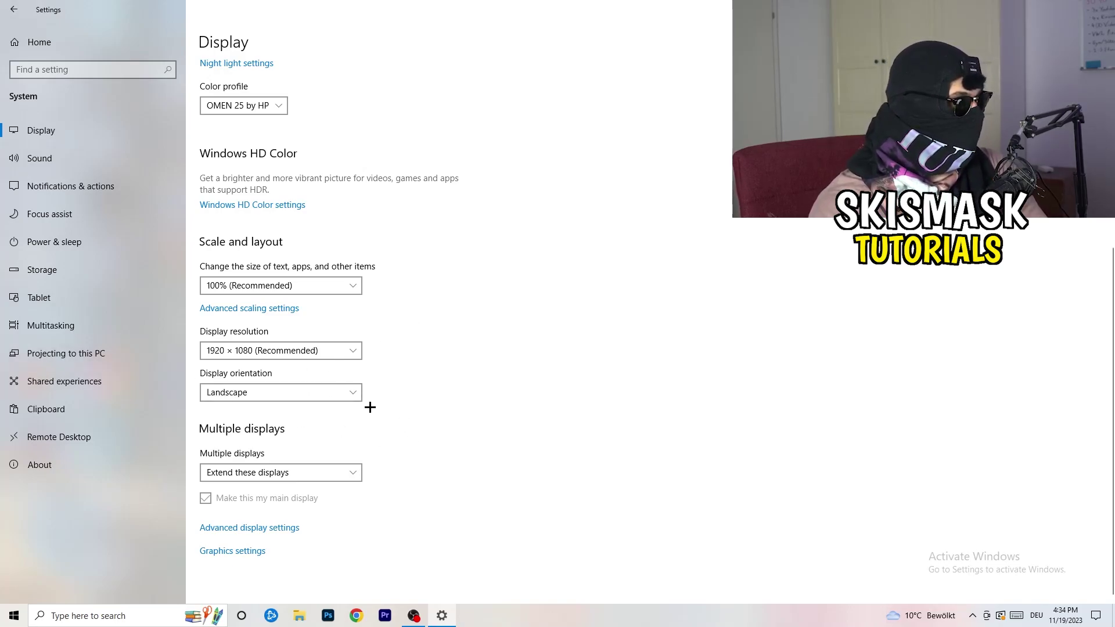
# Check the Xbox Game Bar and Game Mode settings under Gaming, and close Windows Settings.
pyautogui.hotkey('alt', 'Left')
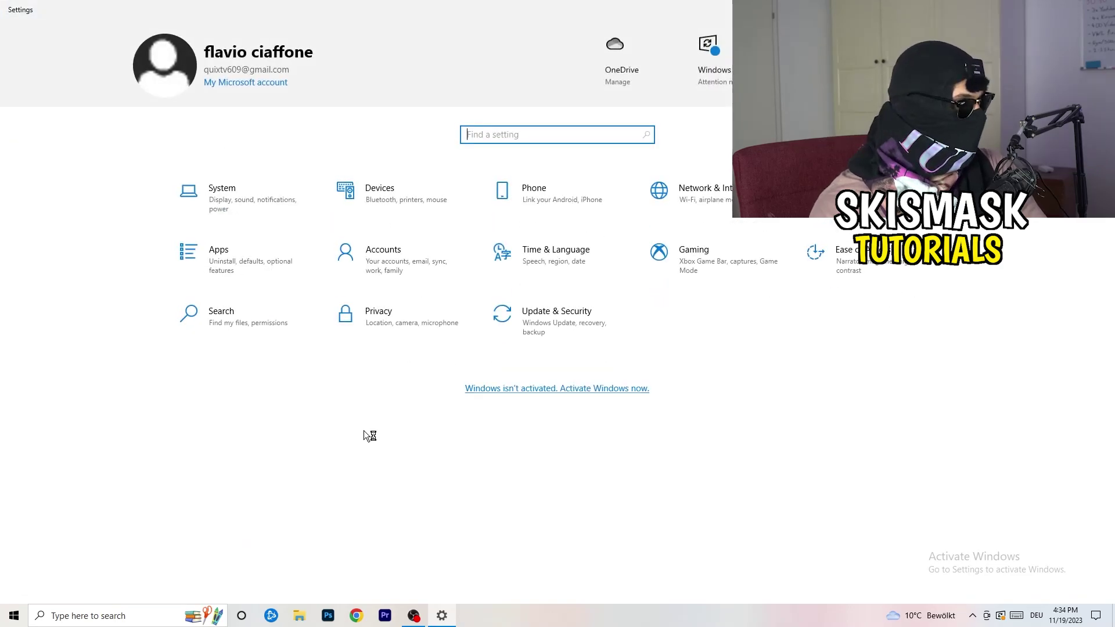
pyautogui.click(695, 268)
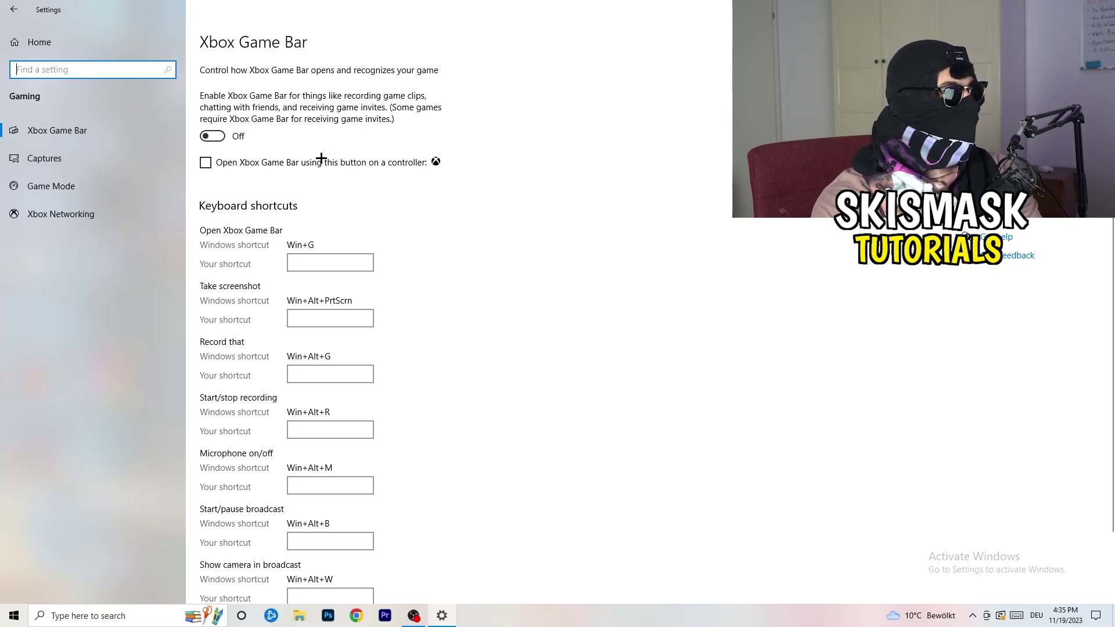
pyautogui.click(68, 187)
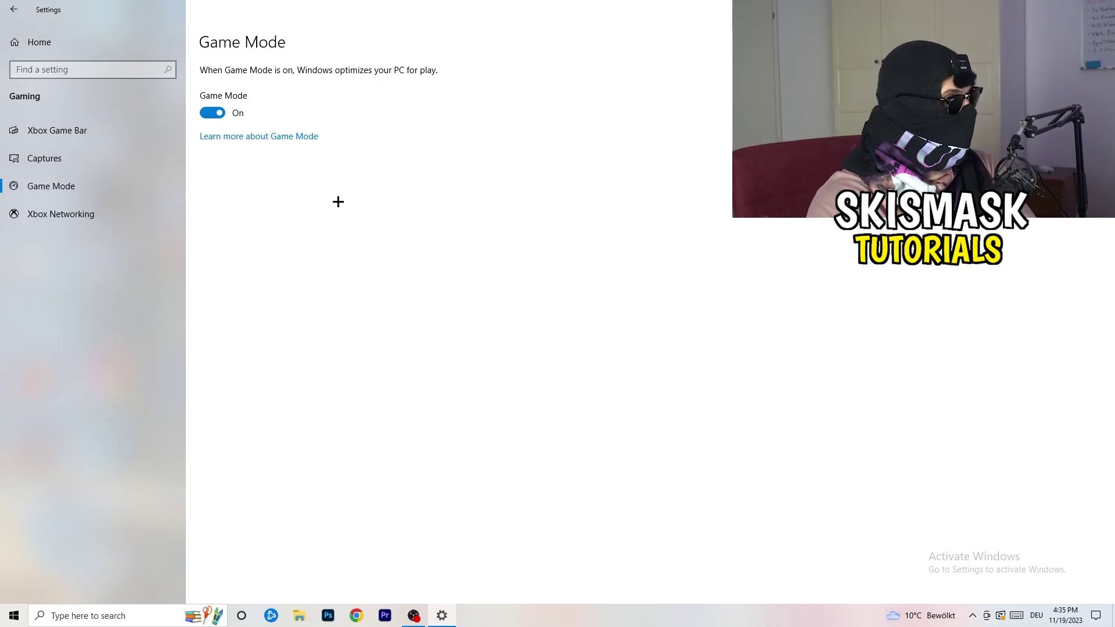
pyautogui.hotkey('alt', 'F4')
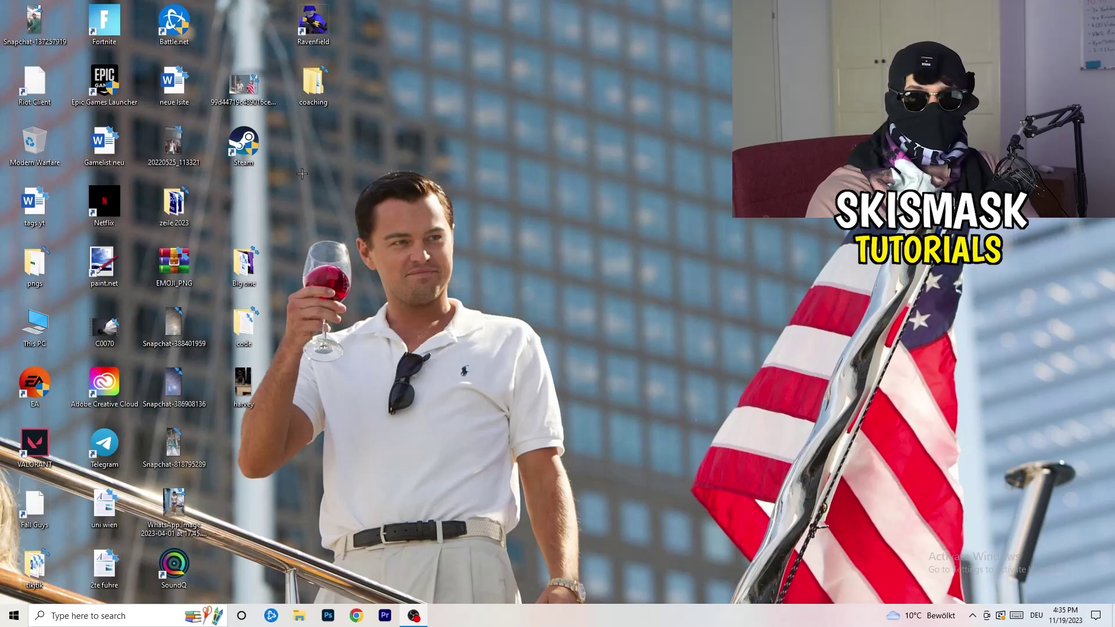
# Move the Steam shortcut to an empty desktop area and open the compatibility settings in its properties.
pyautogui.moveTo(247, 148); pyautogui.dragTo(596, 232)
pyautogui.rightClick(597, 204)
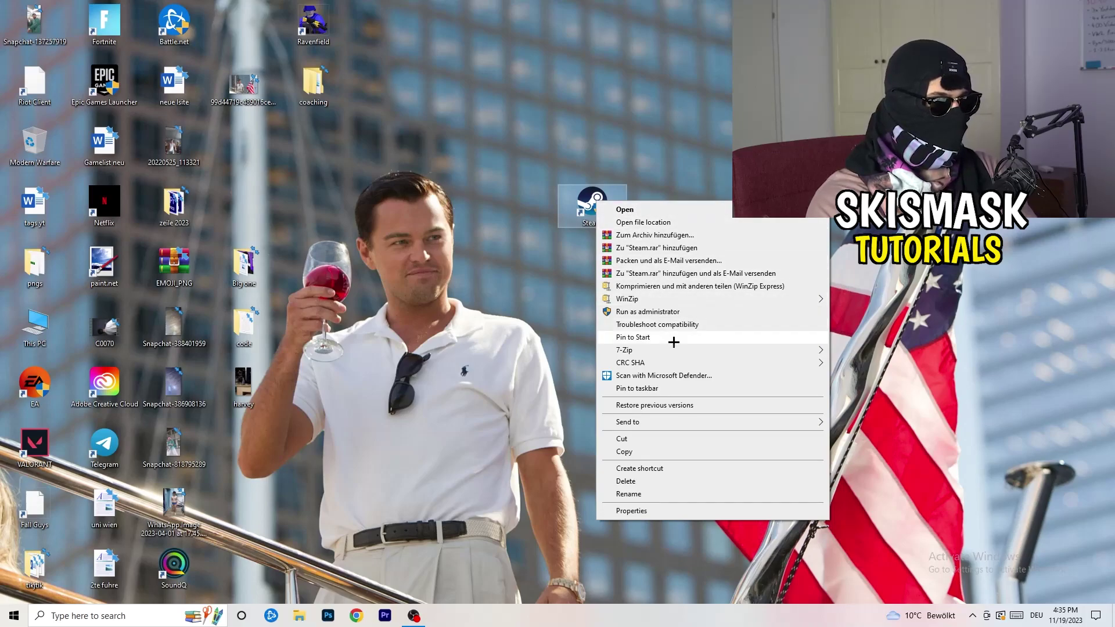
pyautogui.click(671, 511)
pyautogui.moveTo(657, 205); pyautogui.dragTo(477, 110)
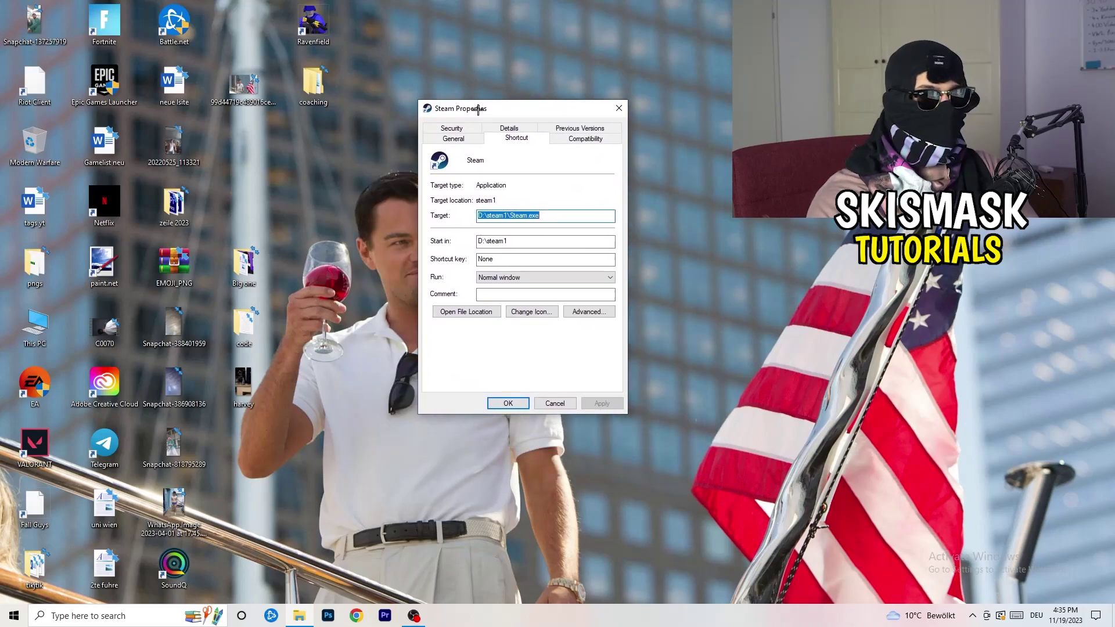
pyautogui.click(593, 140)
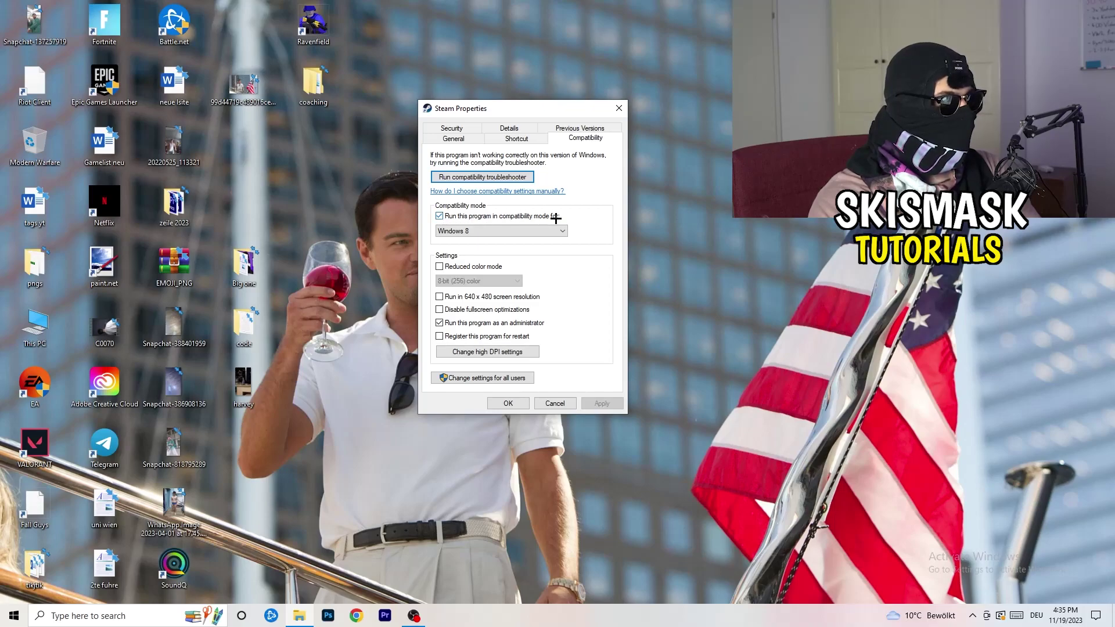
# Check the compatibility modes offered for Steam, accept the properties and shift the shortcut slightly across the desktop.
pyautogui.click(525, 230)
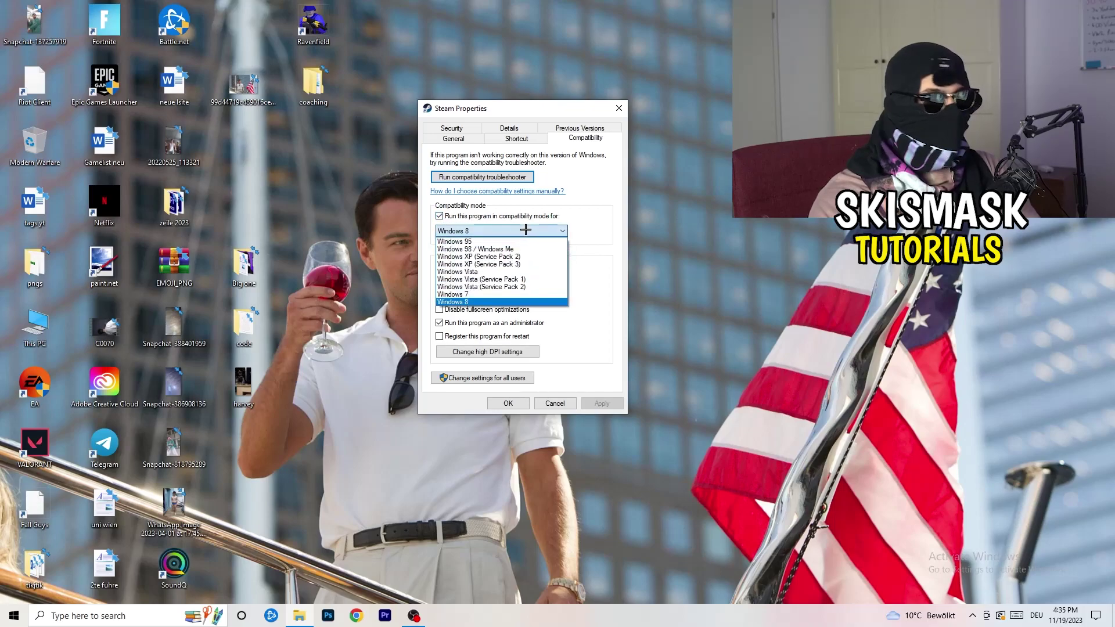
pyautogui.click(618, 221)
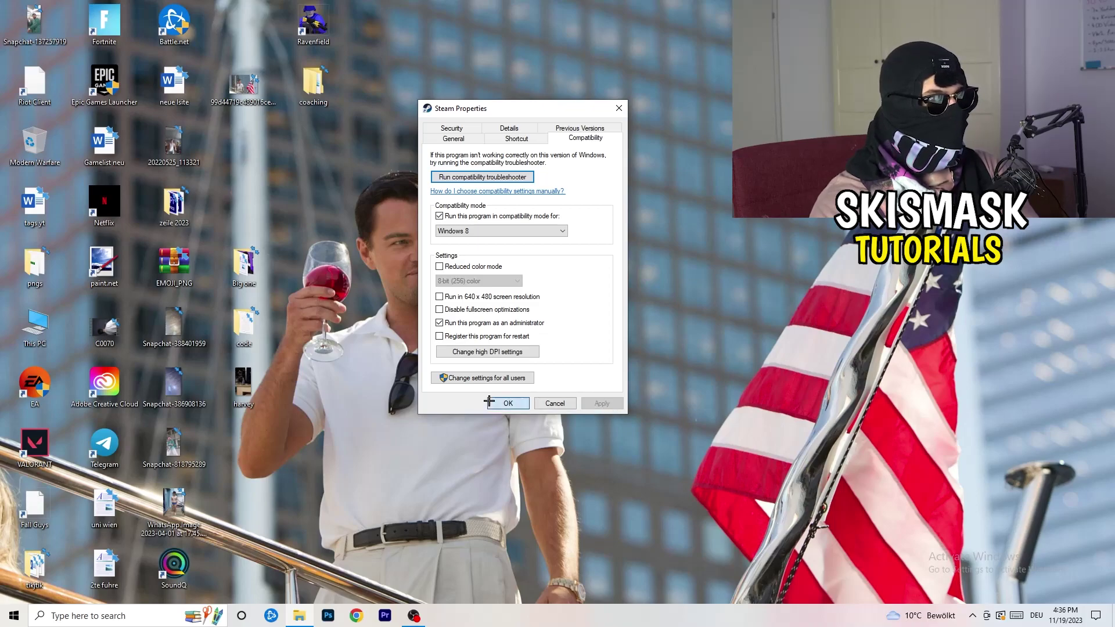
pyautogui.click(508, 402)
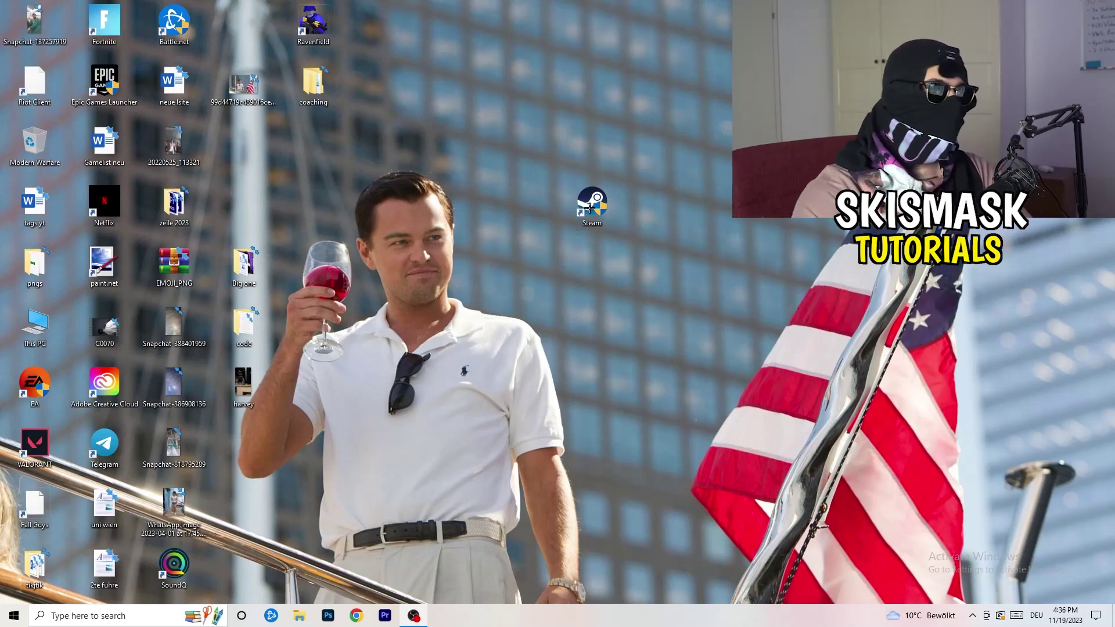
pyautogui.moveTo(597, 212); pyautogui.dragTo(527, 212)
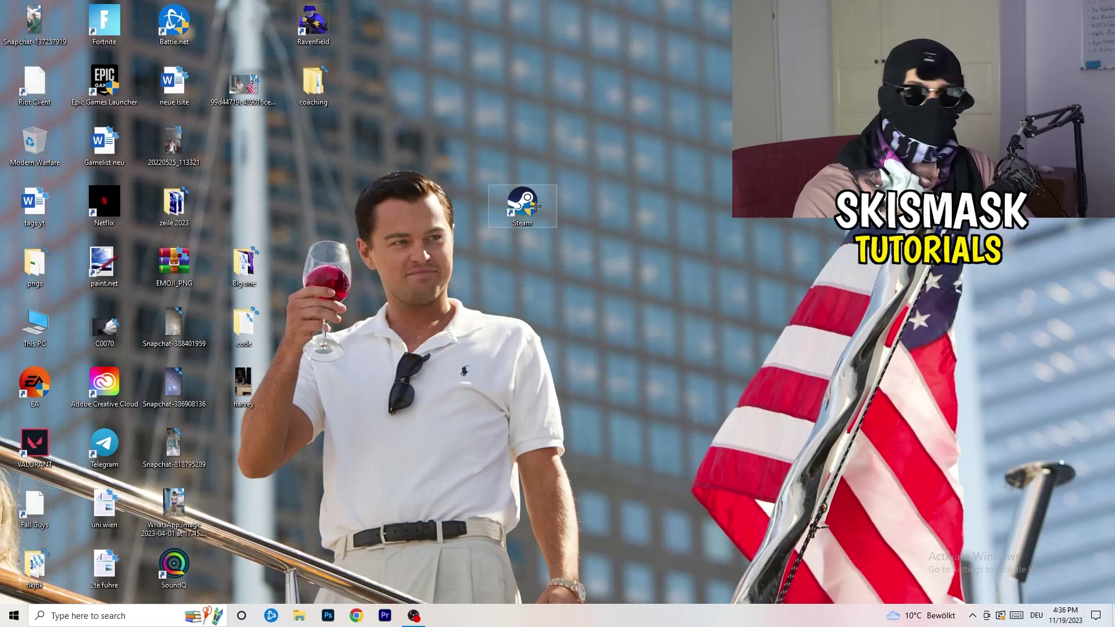
# Review the compatibility settings in the Steam shortcut's properties, close them and move the shortcut back beside the other desktop icons.
pyautogui.moveTo(534, 205); pyautogui.dragTo(402, 198)
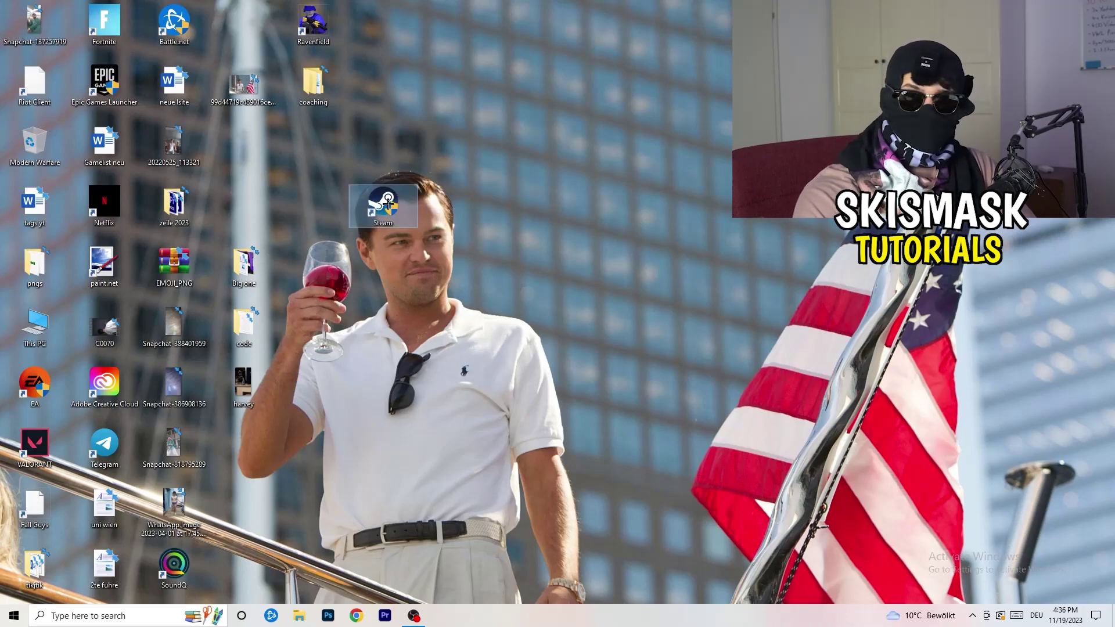
pyautogui.rightClick(384, 200)
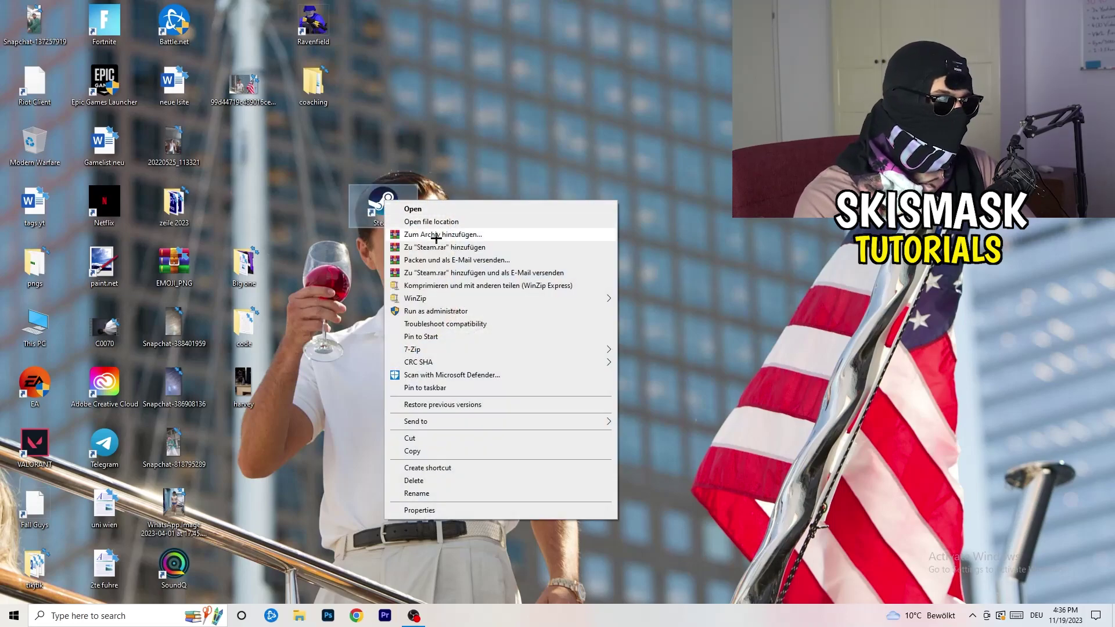
pyautogui.click(419, 509)
pyautogui.click(554, 236)
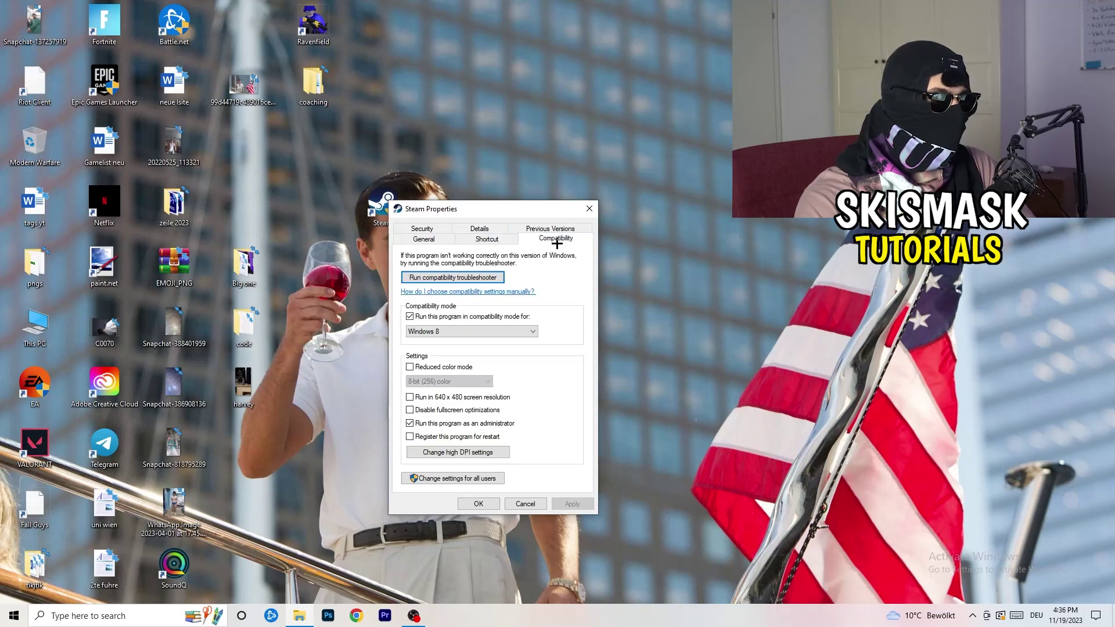
pyautogui.click(589, 208)
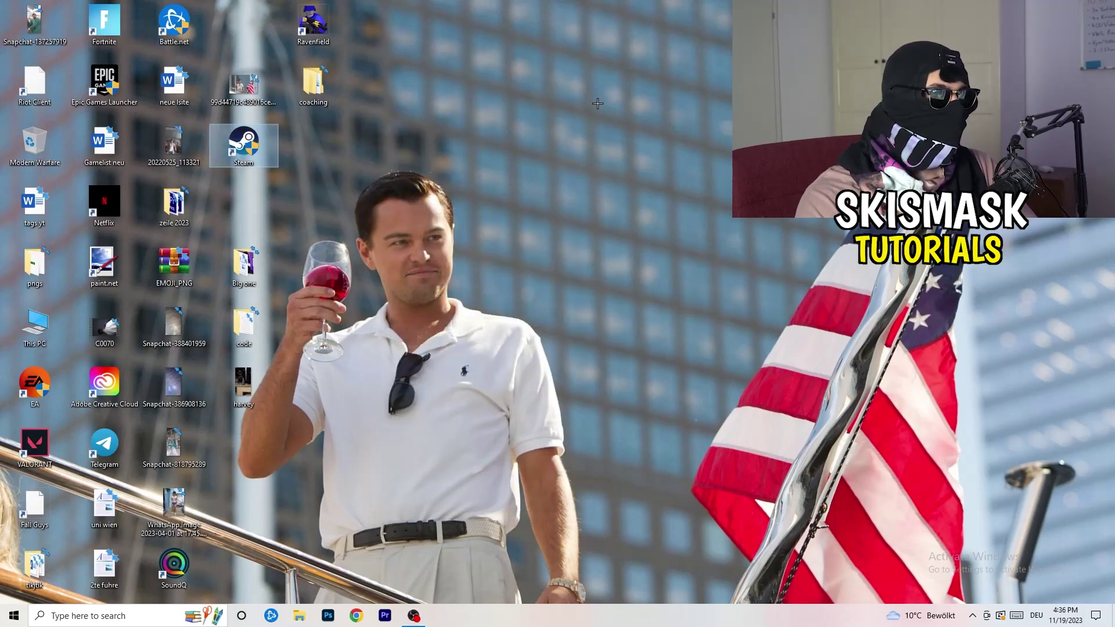
pyautogui.click(597, 104)
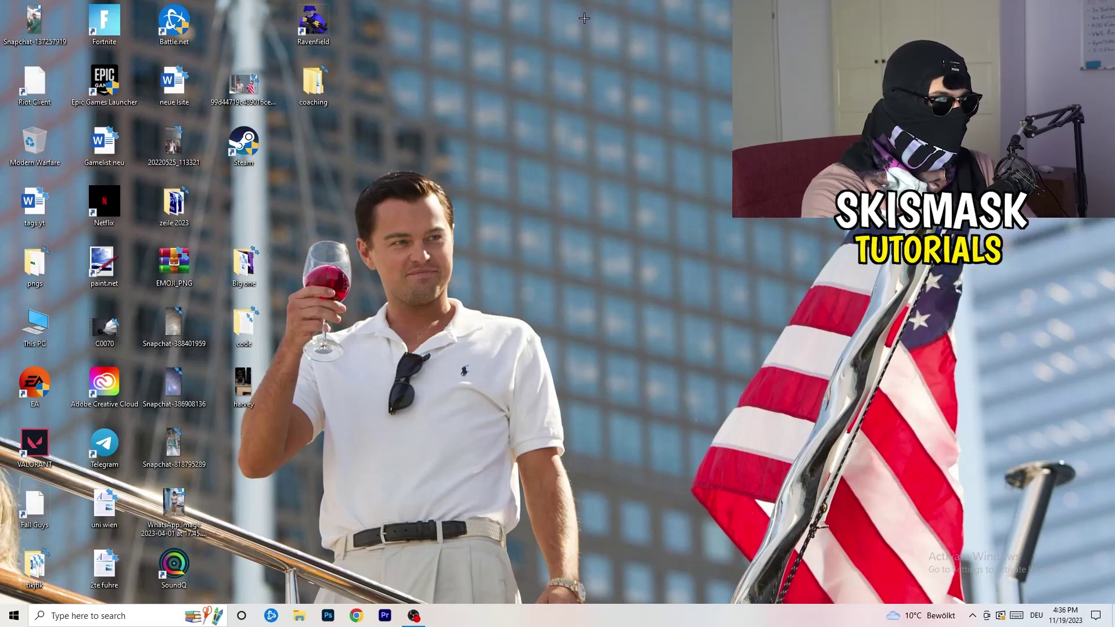
# Open Task Manager, maximize its window and show the detailed list of running processes.
pyautogui.moveTo(556, 609)
pyautogui.mouseDown()
pyautogui.moveTo(311, 267)
pyautogui.moveTo(233, 206)
pyautogui.moveTo(492, 232)
pyautogui.moveTo(463, 432)
pyautogui.moveTo(551, 618)
pyautogui.mouseUp()
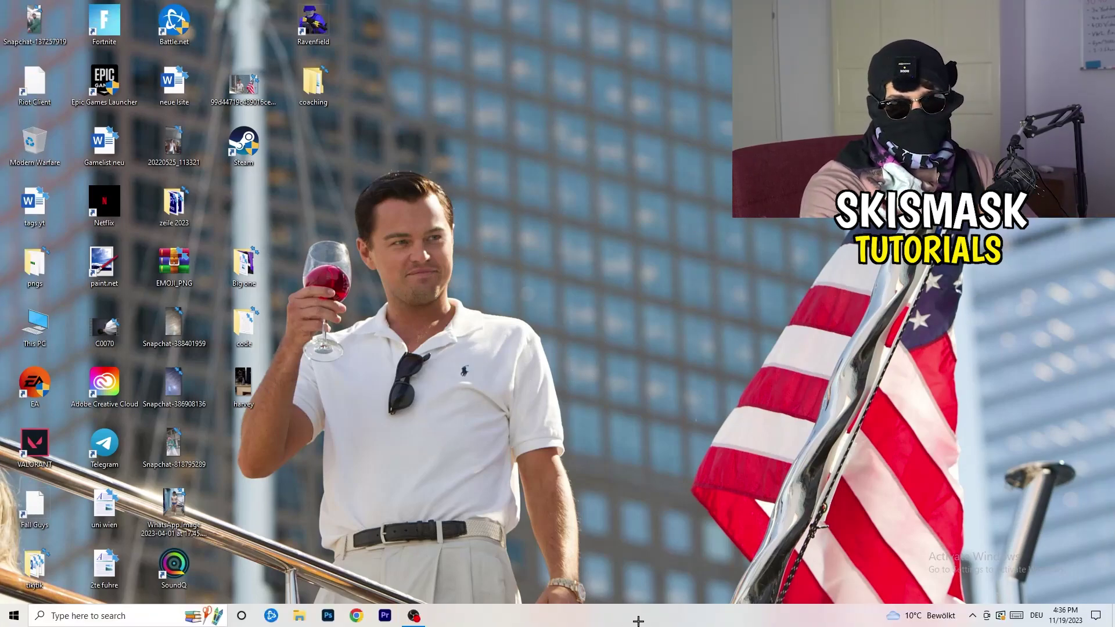
pyautogui.rightClick(594, 620)
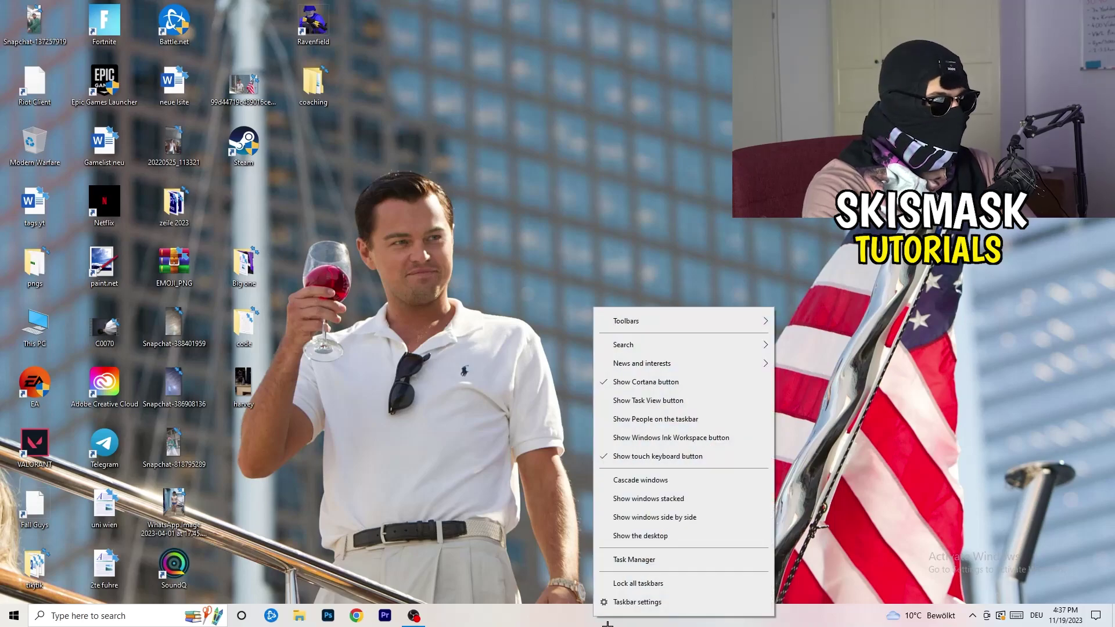
pyautogui.click(649, 560)
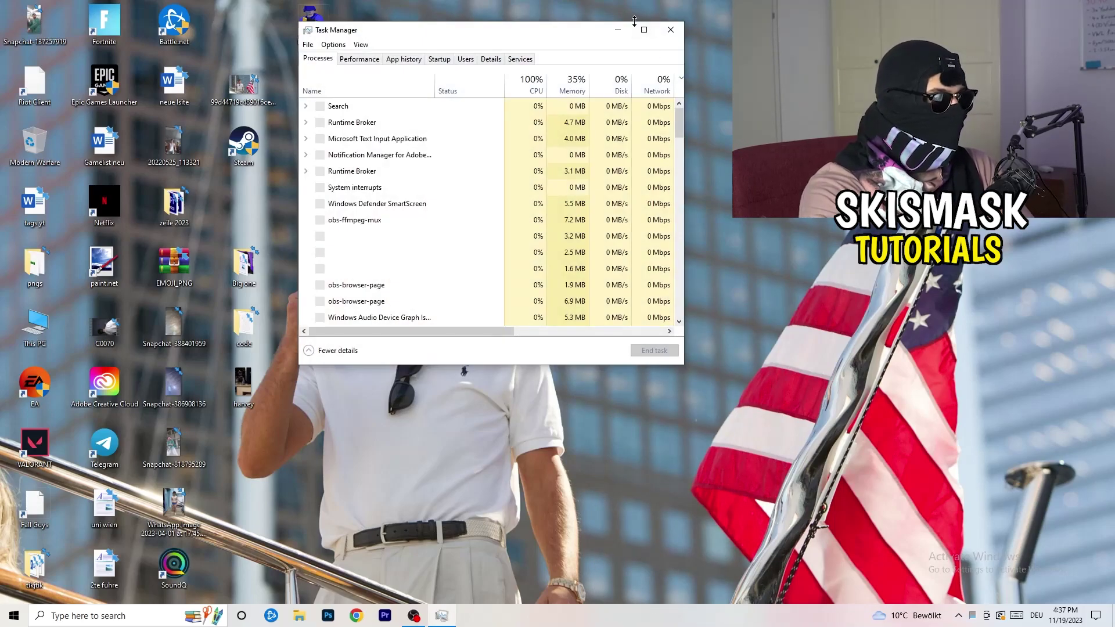
pyautogui.click(648, 25)
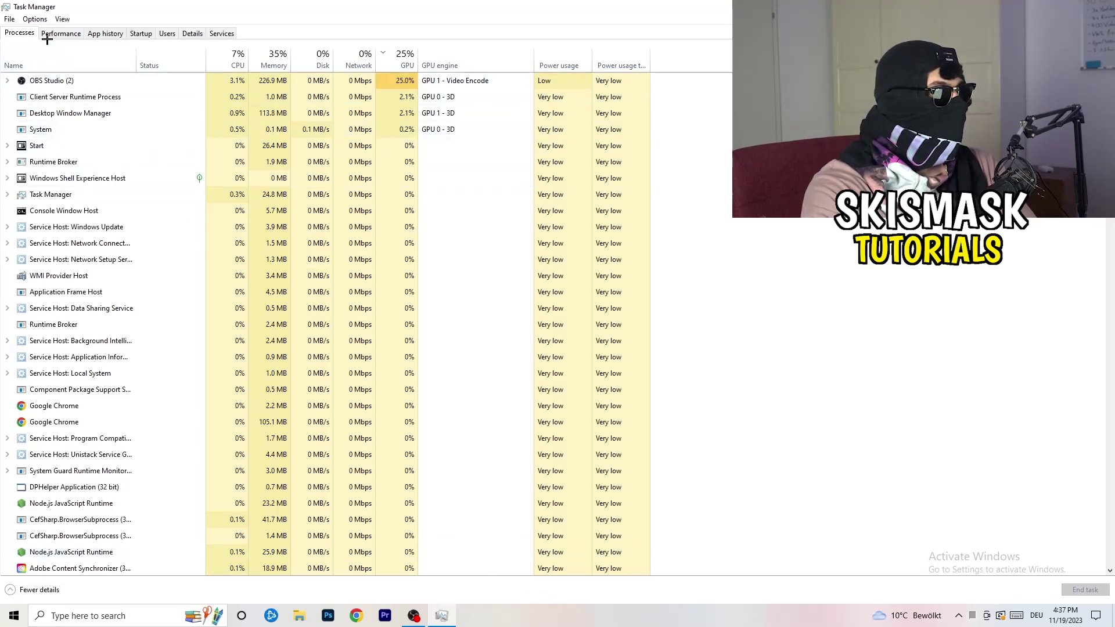
pyautogui.click(193, 34)
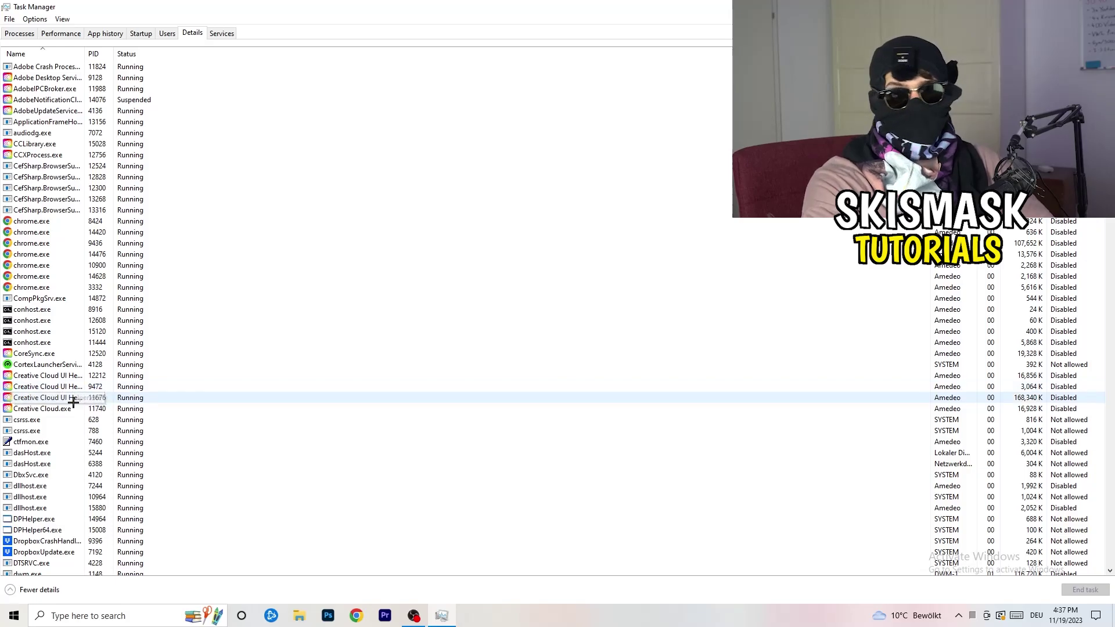
# Check the priority options for a Creative Cloud UI Helper process without changing them, and close Task Manager.
pyautogui.rightClick(33, 386)
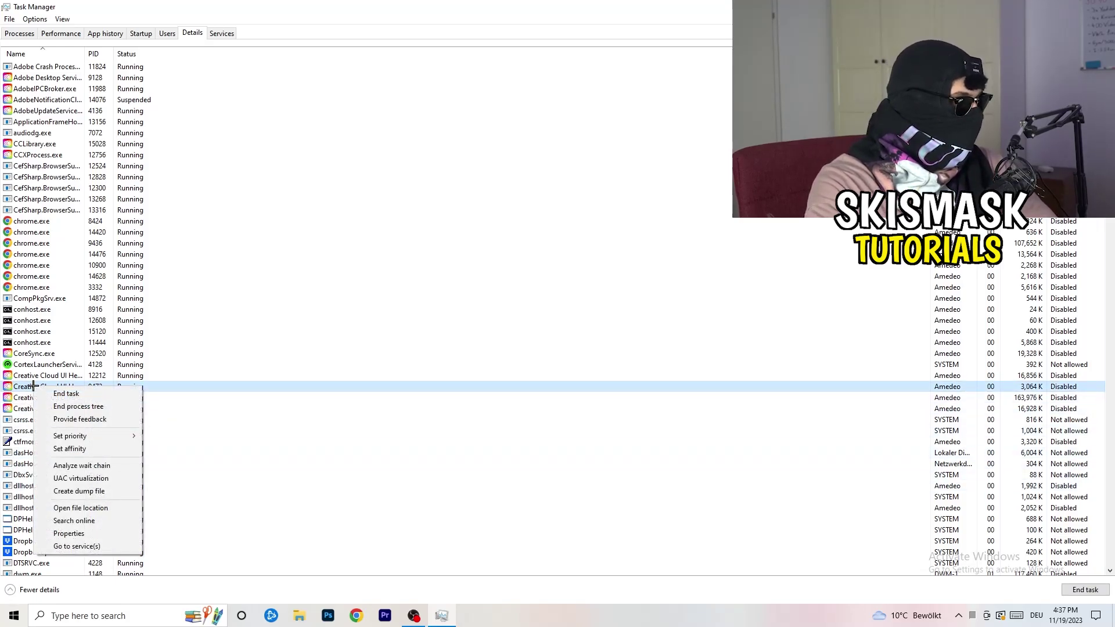
pyautogui.moveTo(96, 435)
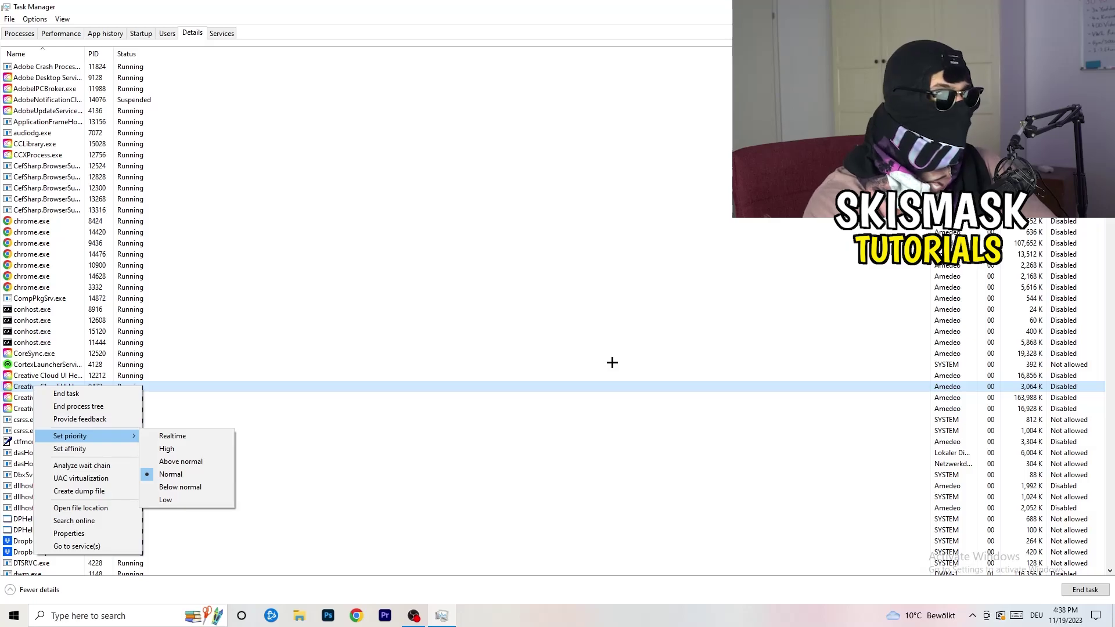
pyautogui.click(613, 363)
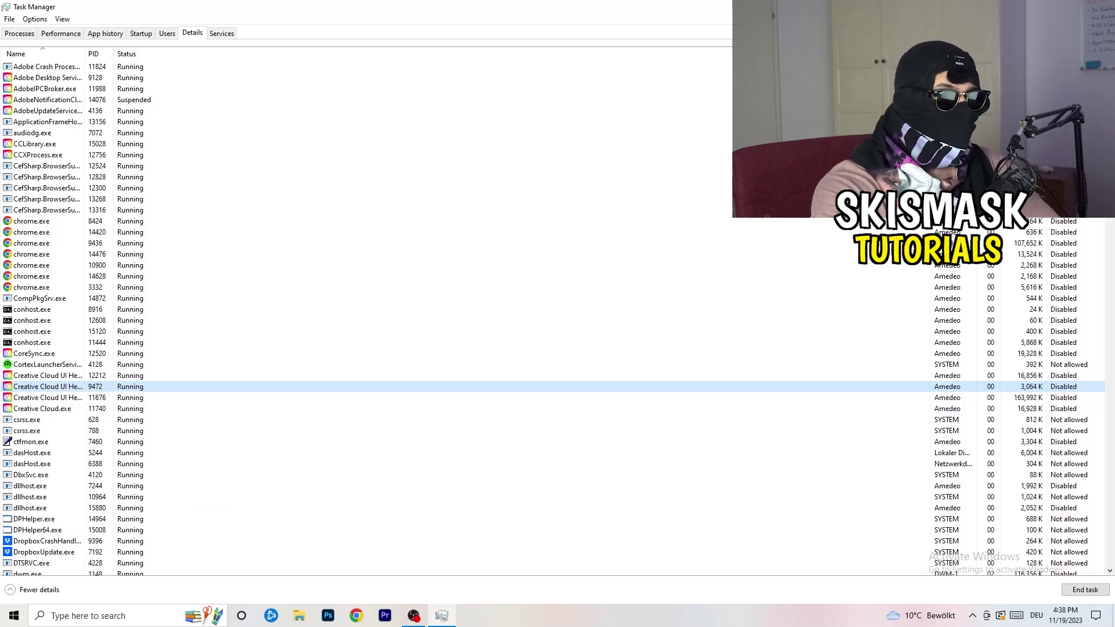
pyautogui.hotkey('alt', 'F4')
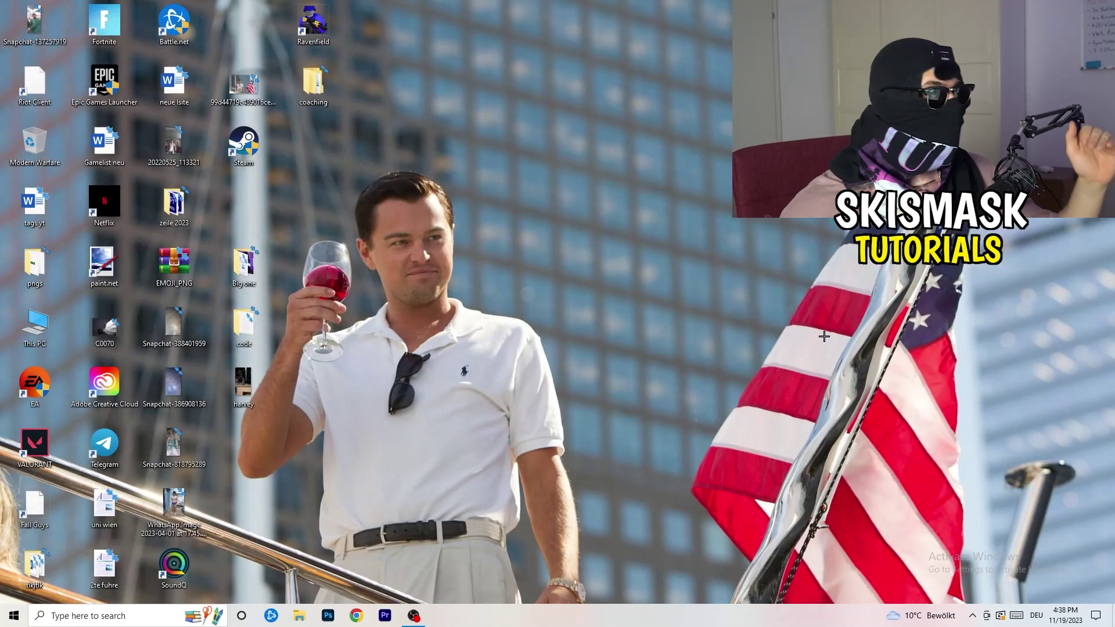